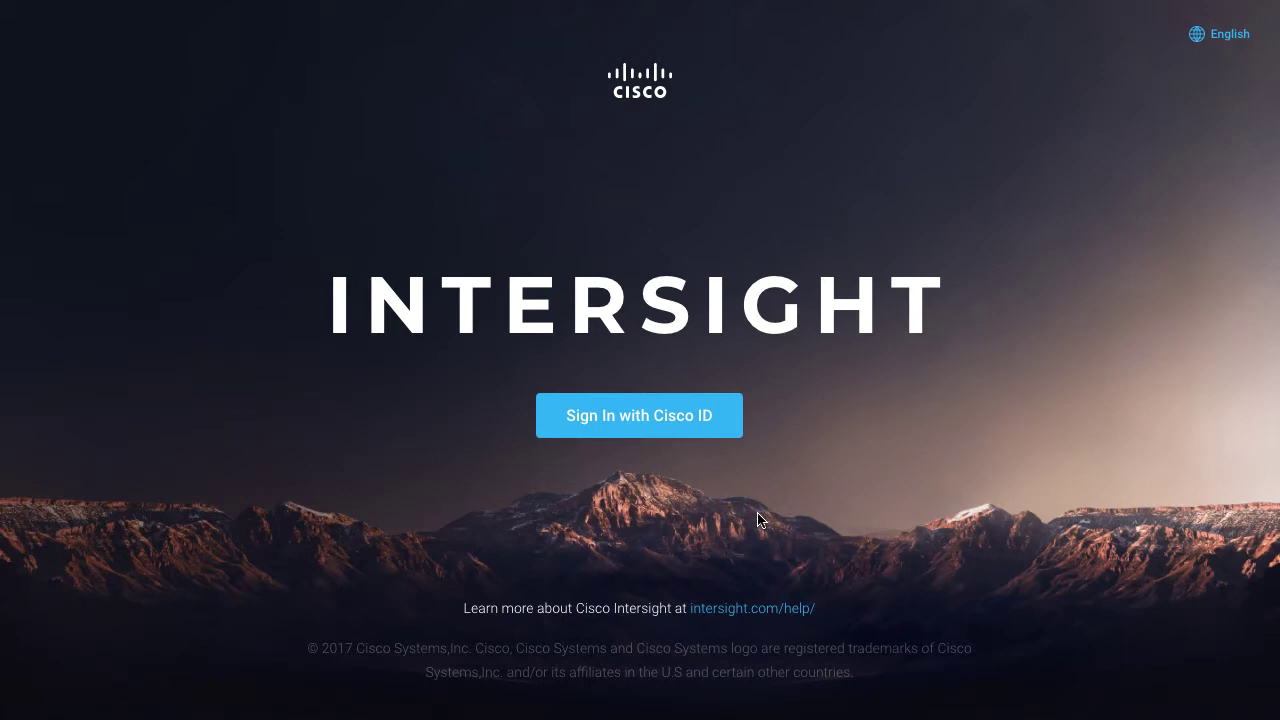
# Open the Intersight help and review the Getting Started setup instructions, the cloud status and the Communities link
pyautogui.click(736, 611)
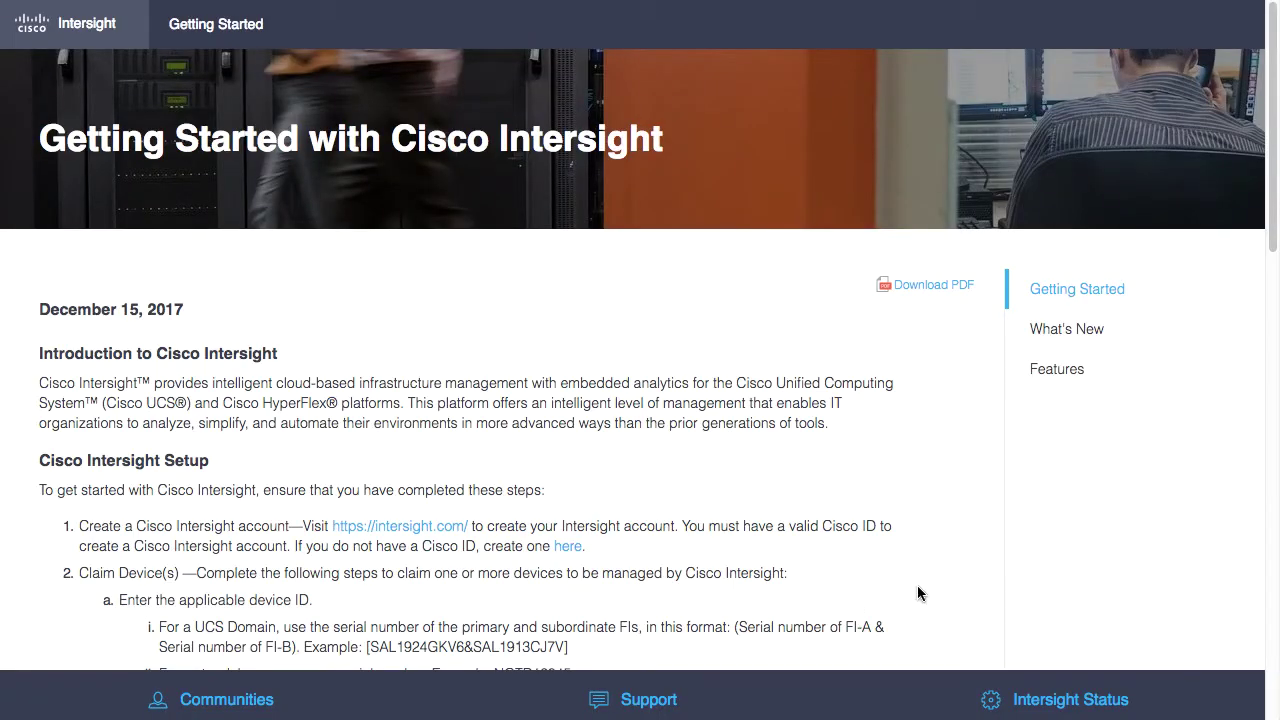
pyautogui.scroll(-5, 917, 586)
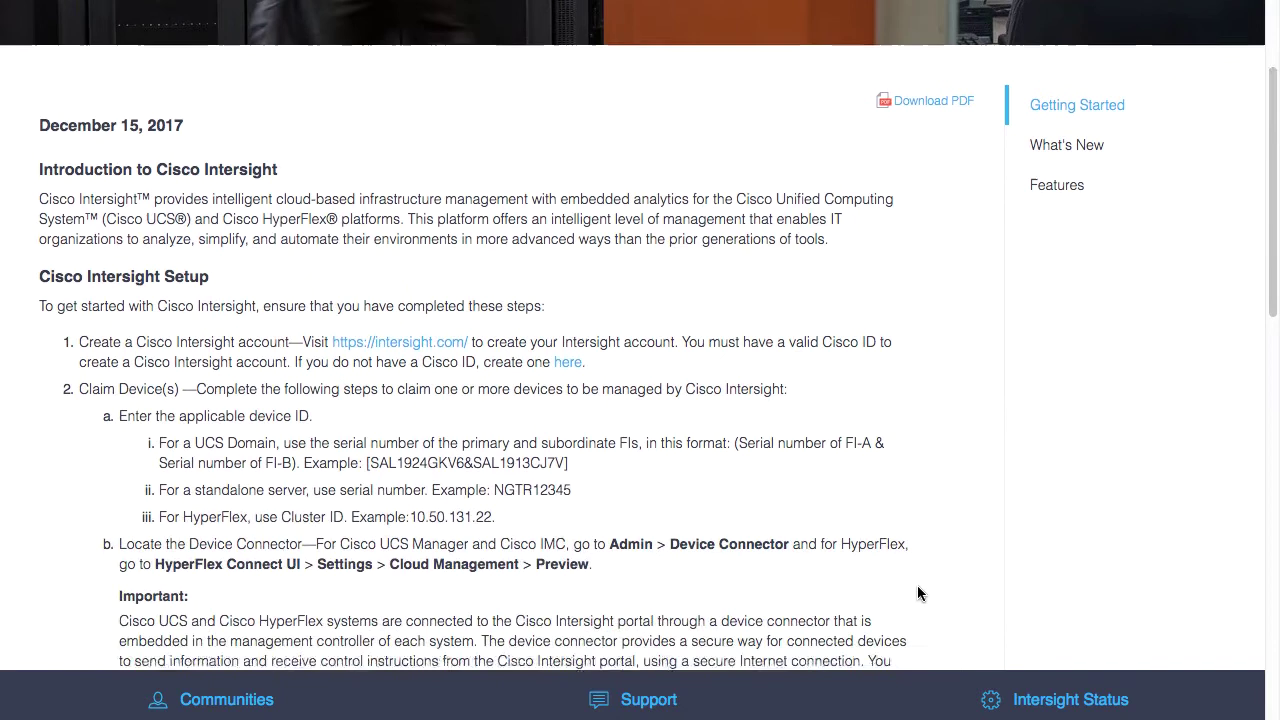
pyautogui.scroll(-2, 917, 586)
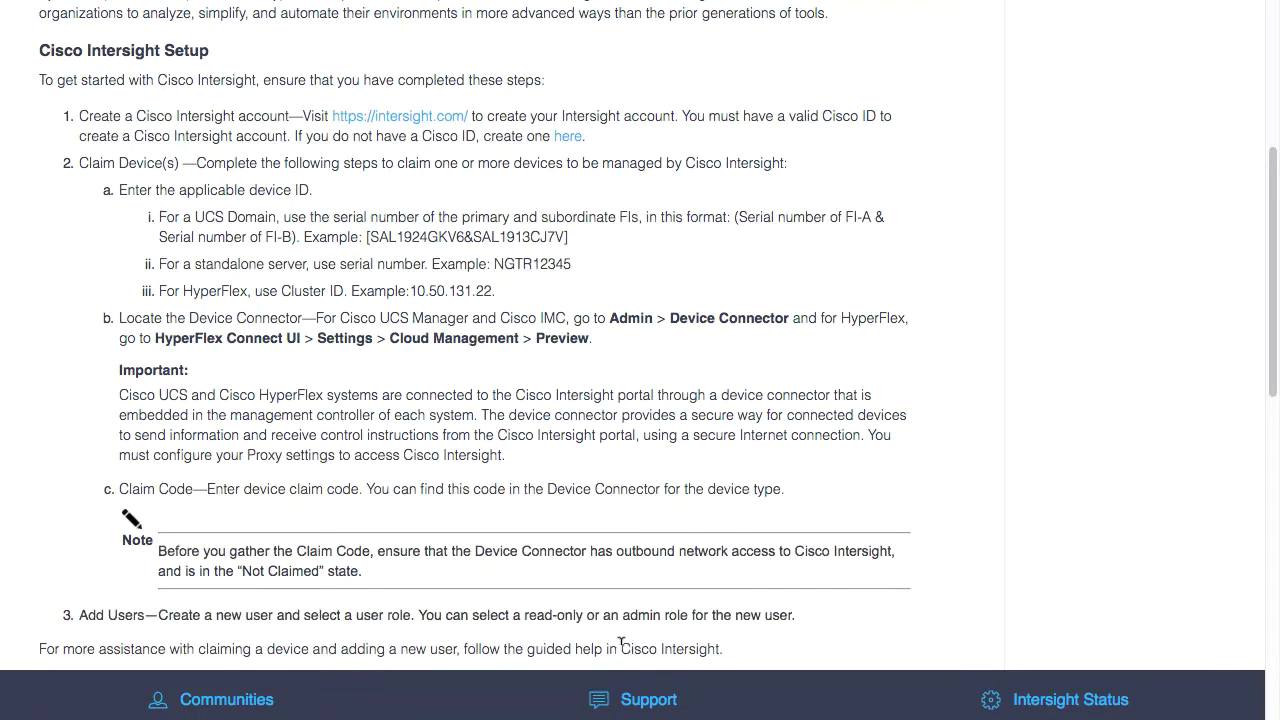
pyautogui.moveTo(621, 648); pyautogui.dragTo(720, 648)
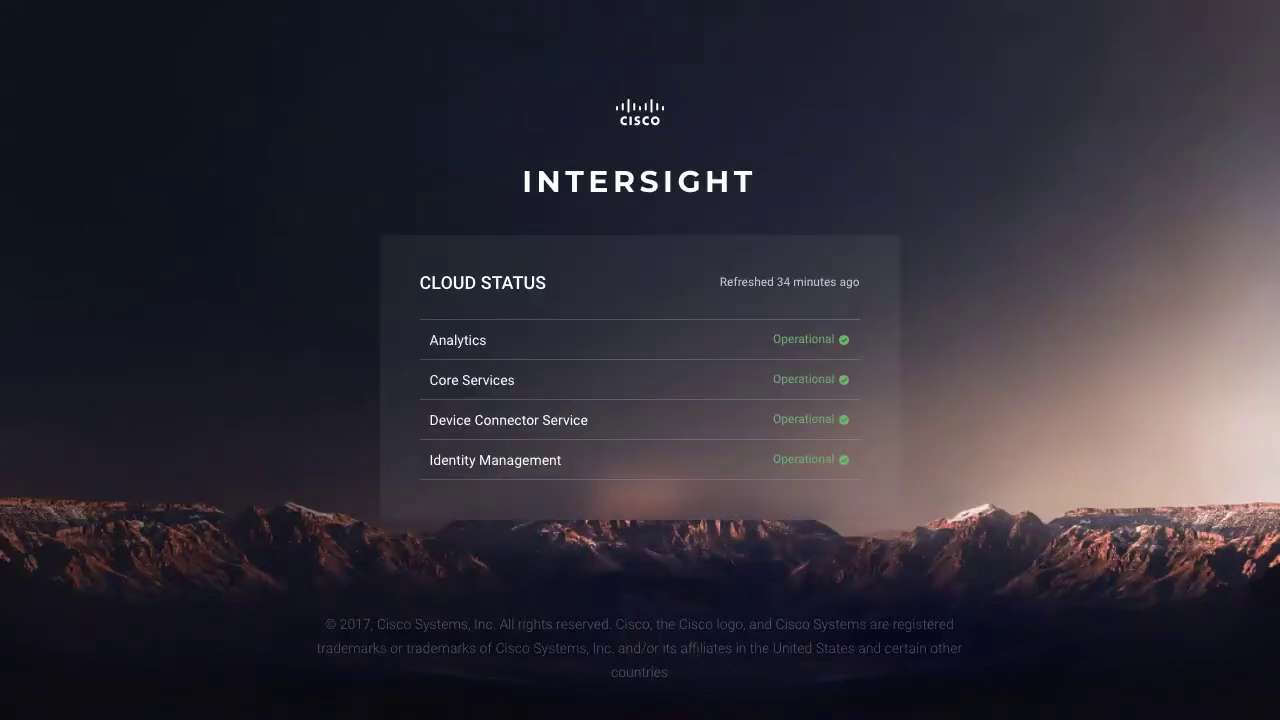
pyautogui.press('super+bracketleft')
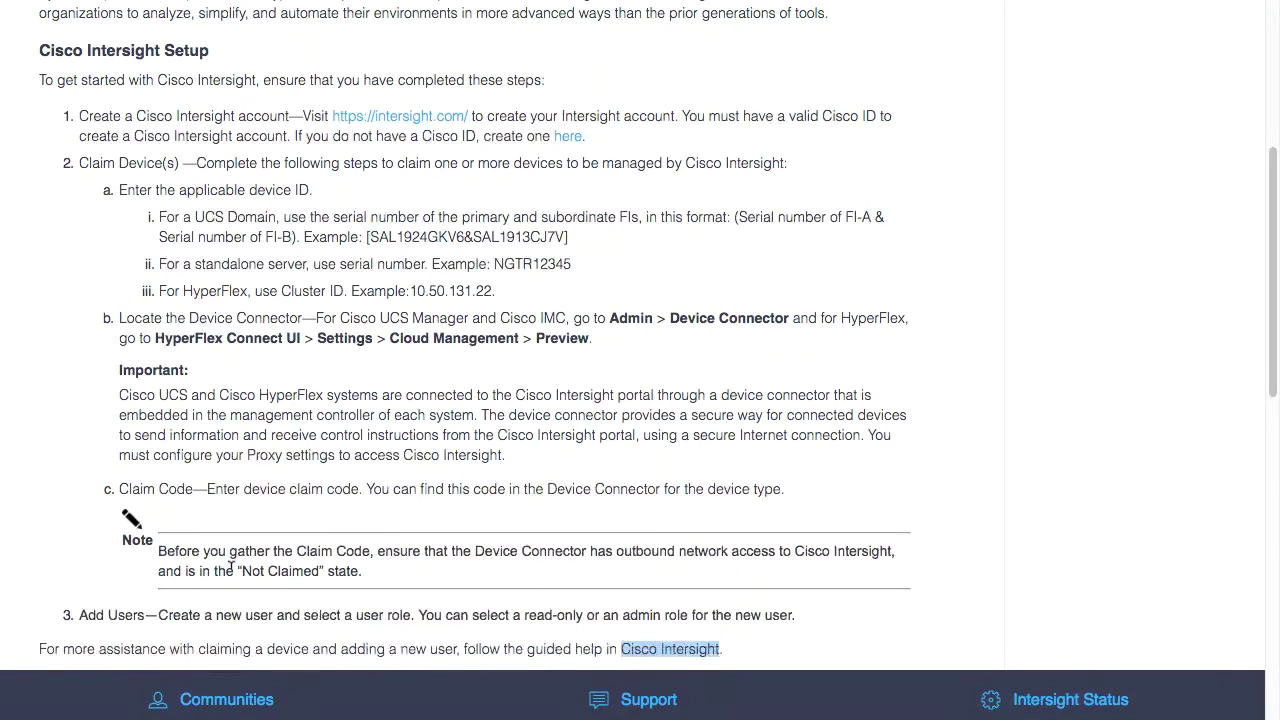
pyautogui.click(228, 683)
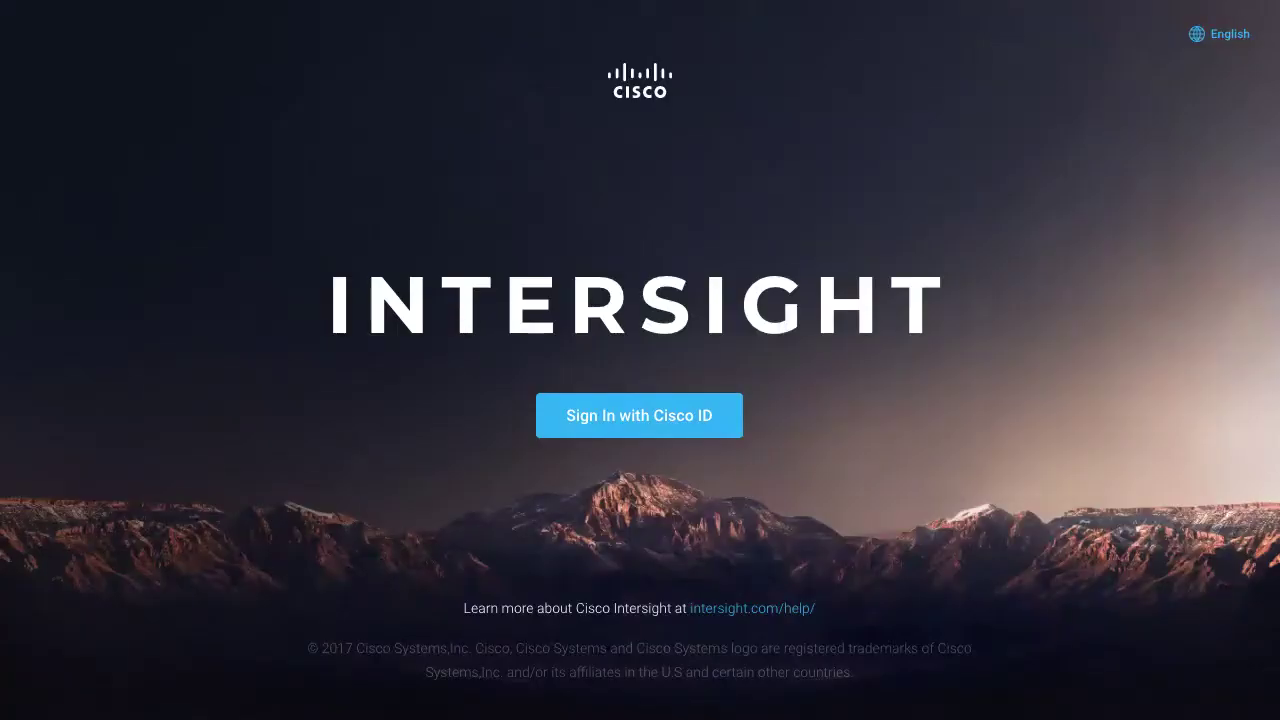
# Sign in with a Cisco ID to begin creating an Intersight account, and accept the full offer description
pyautogui.click(632, 419)
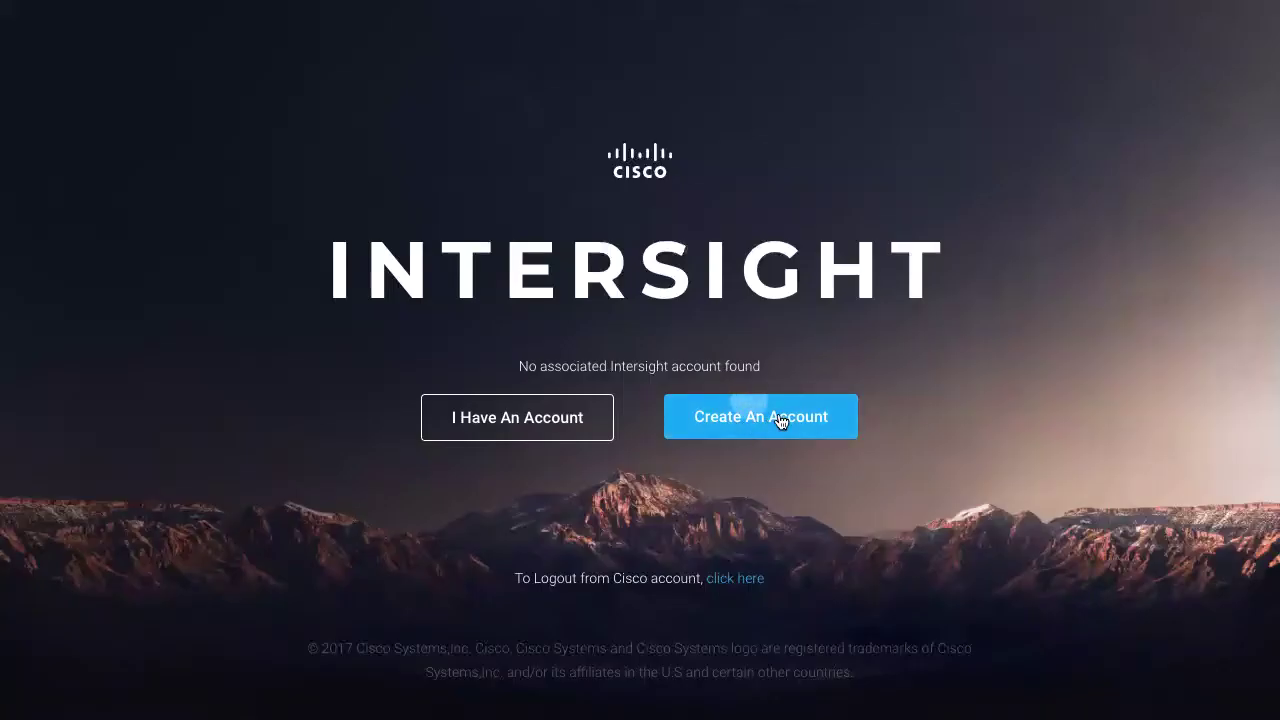
pyautogui.click(777, 417)
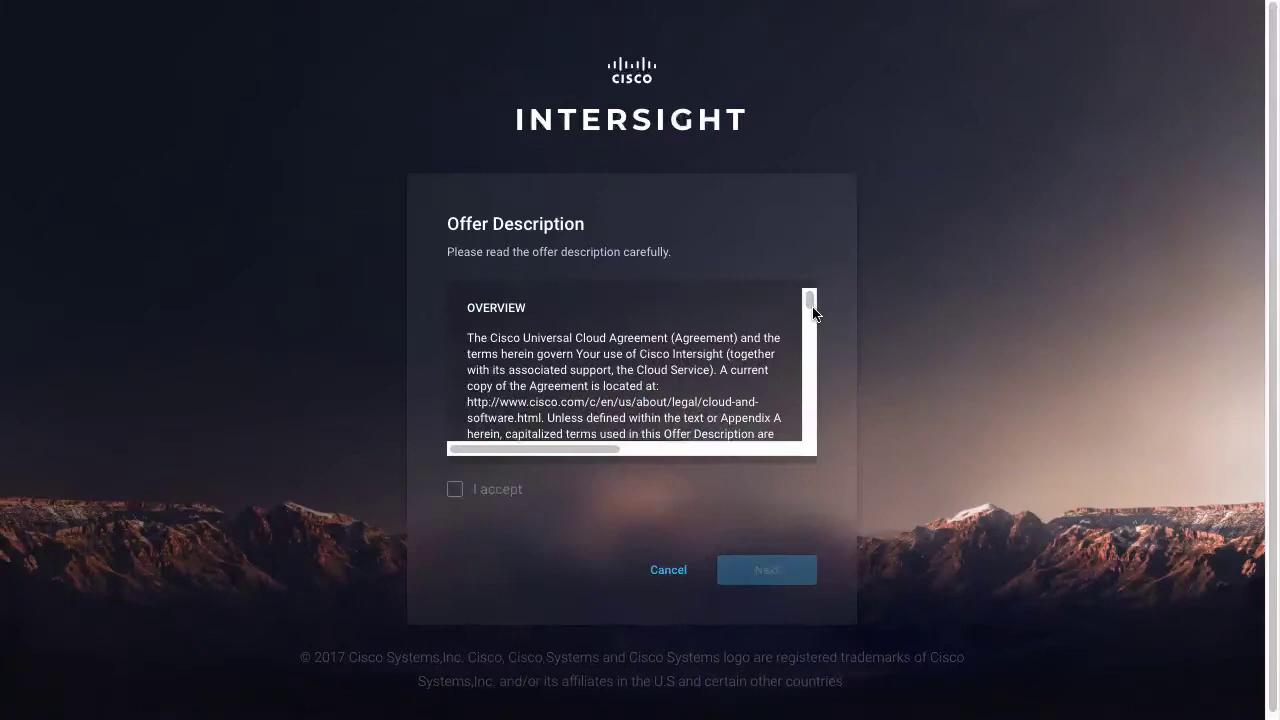
pyautogui.moveTo(810, 305); pyautogui.dragTo(810, 438)
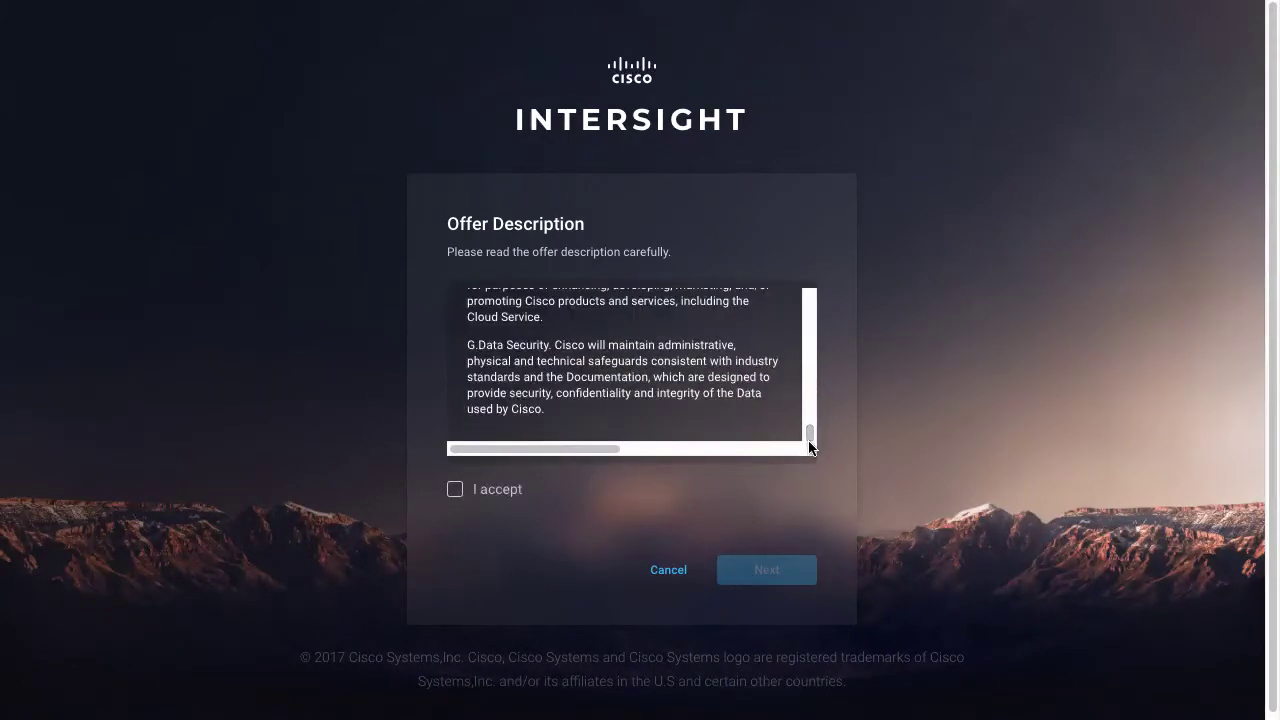
pyautogui.click(456, 489)
pyautogui.click(779, 571)
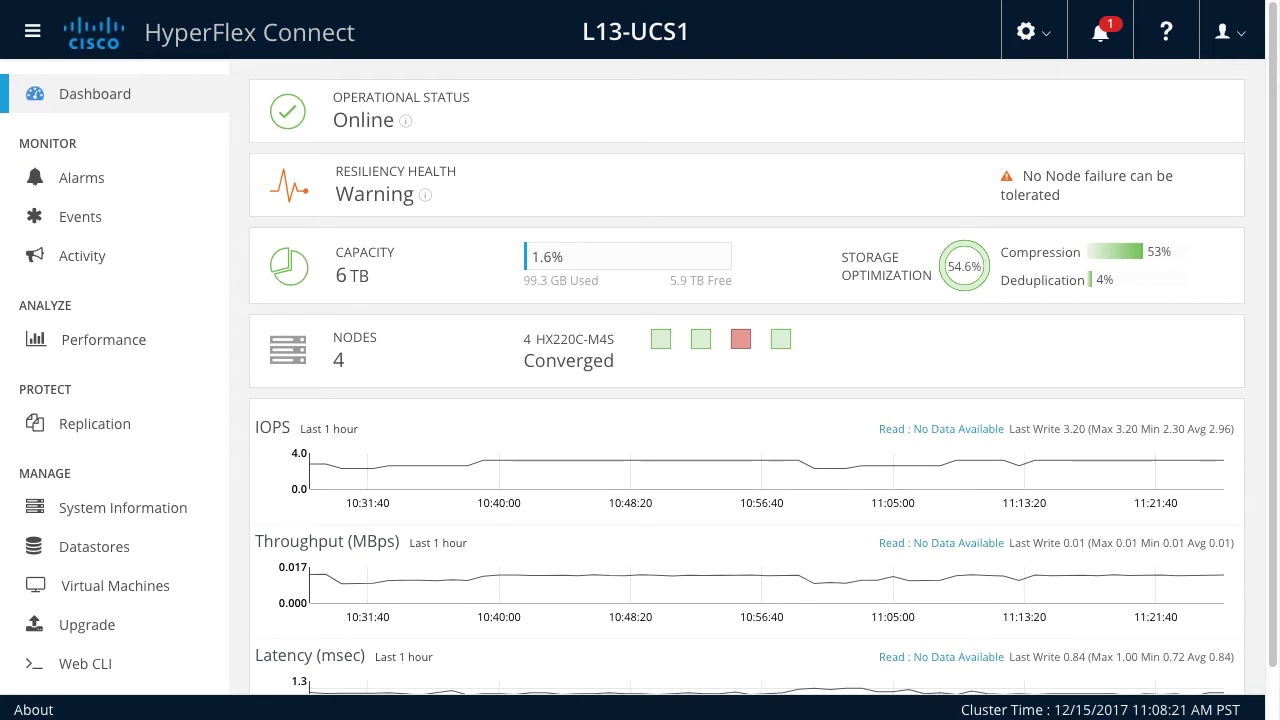
# Switch to HyperFlex Connect, open the Cloud Management preview, and review the connection's details and recommendations
pyautogui.click(1034, 34)
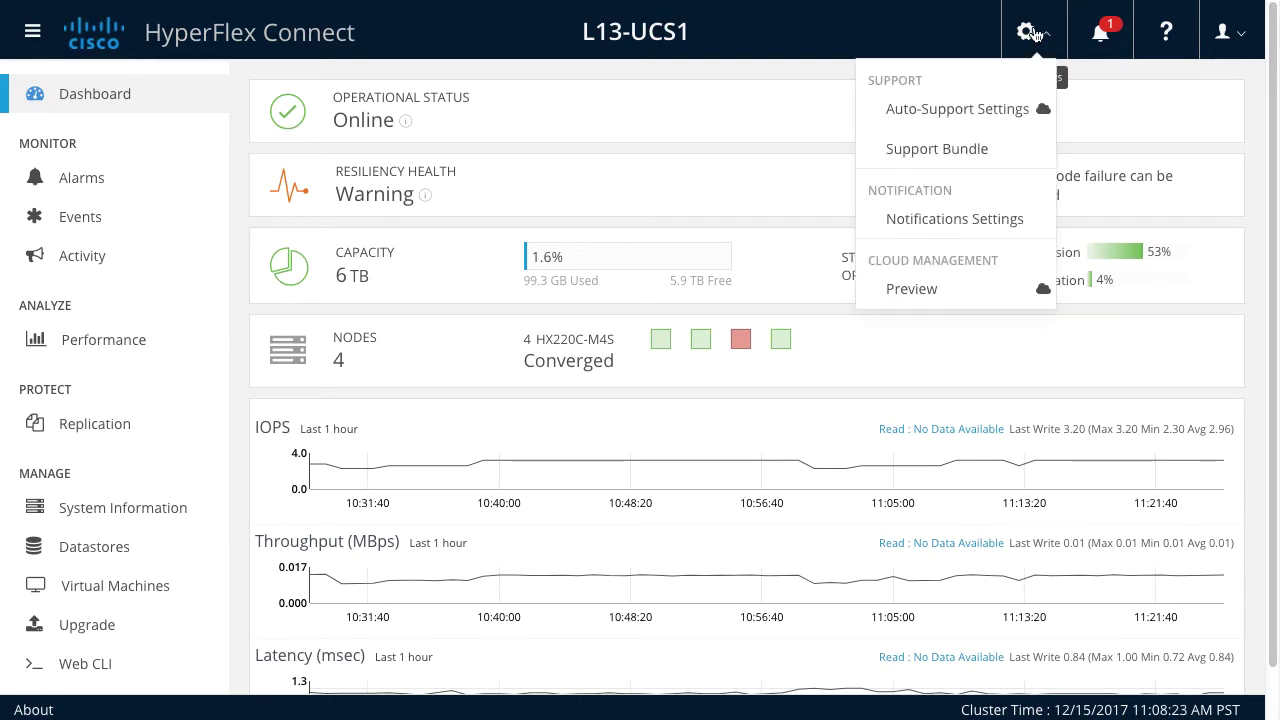
pyautogui.click(930, 288)
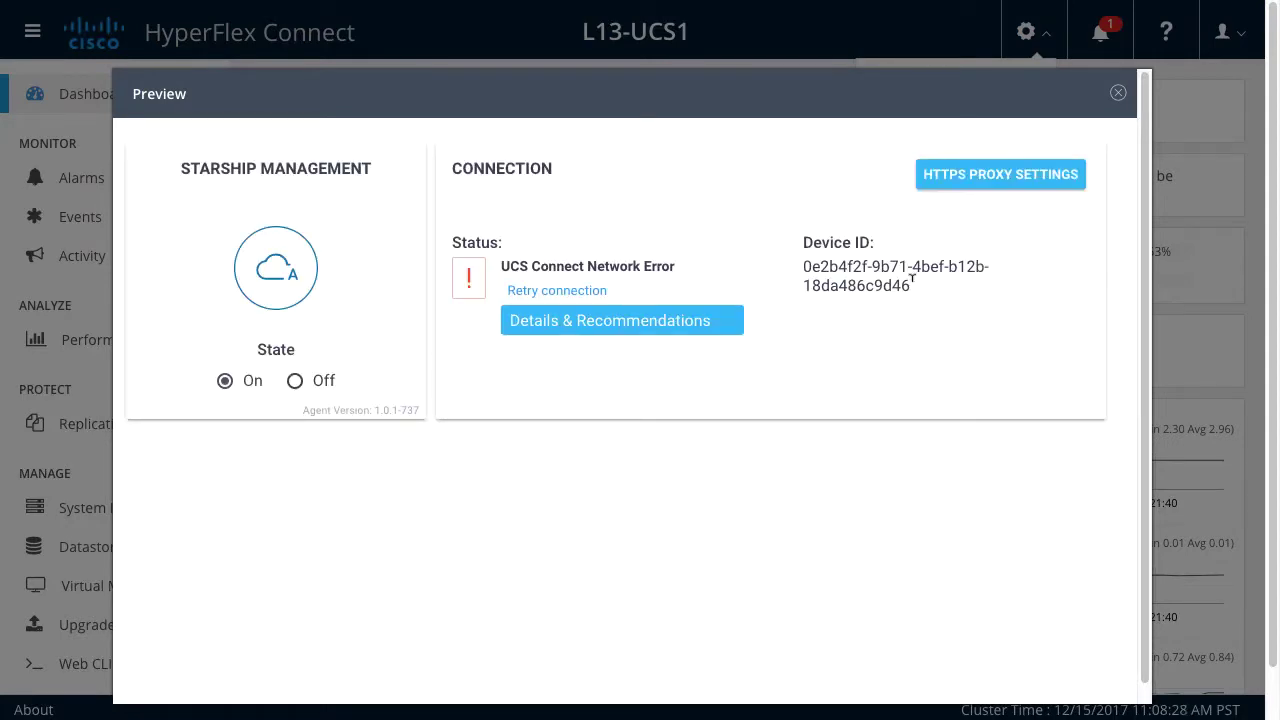
pyautogui.click(592, 322)
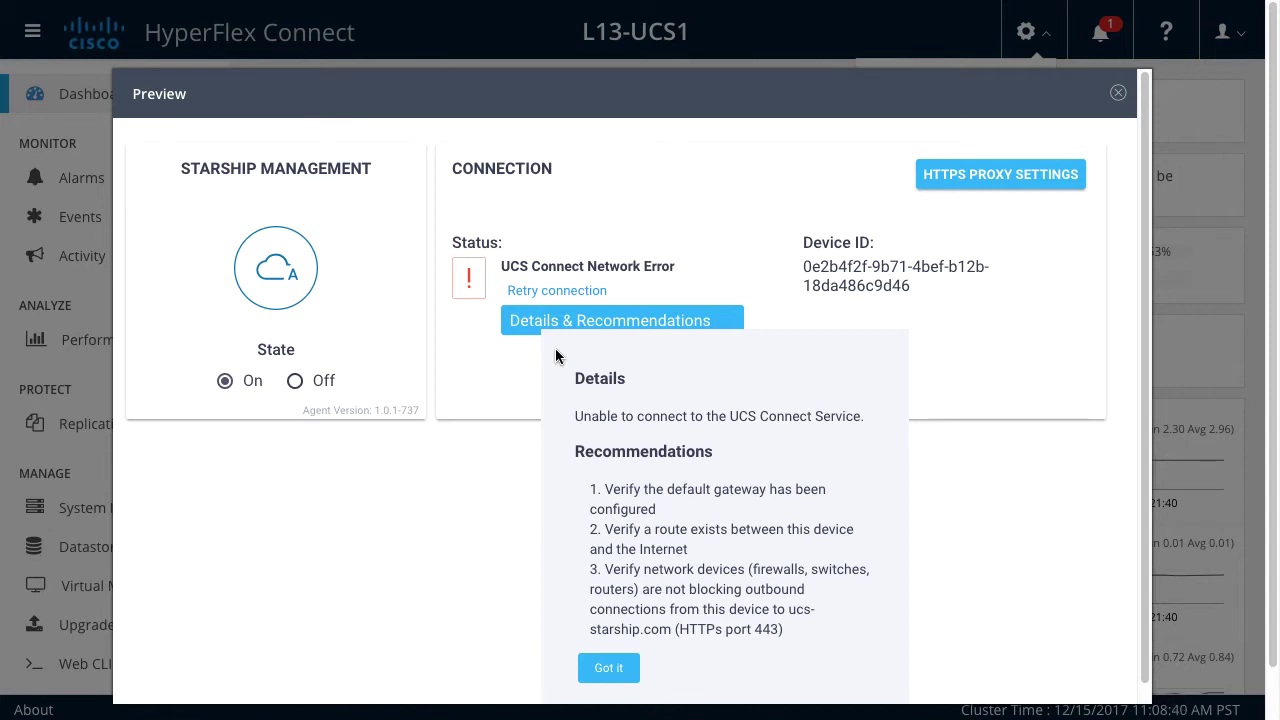
pyautogui.click(608, 668)
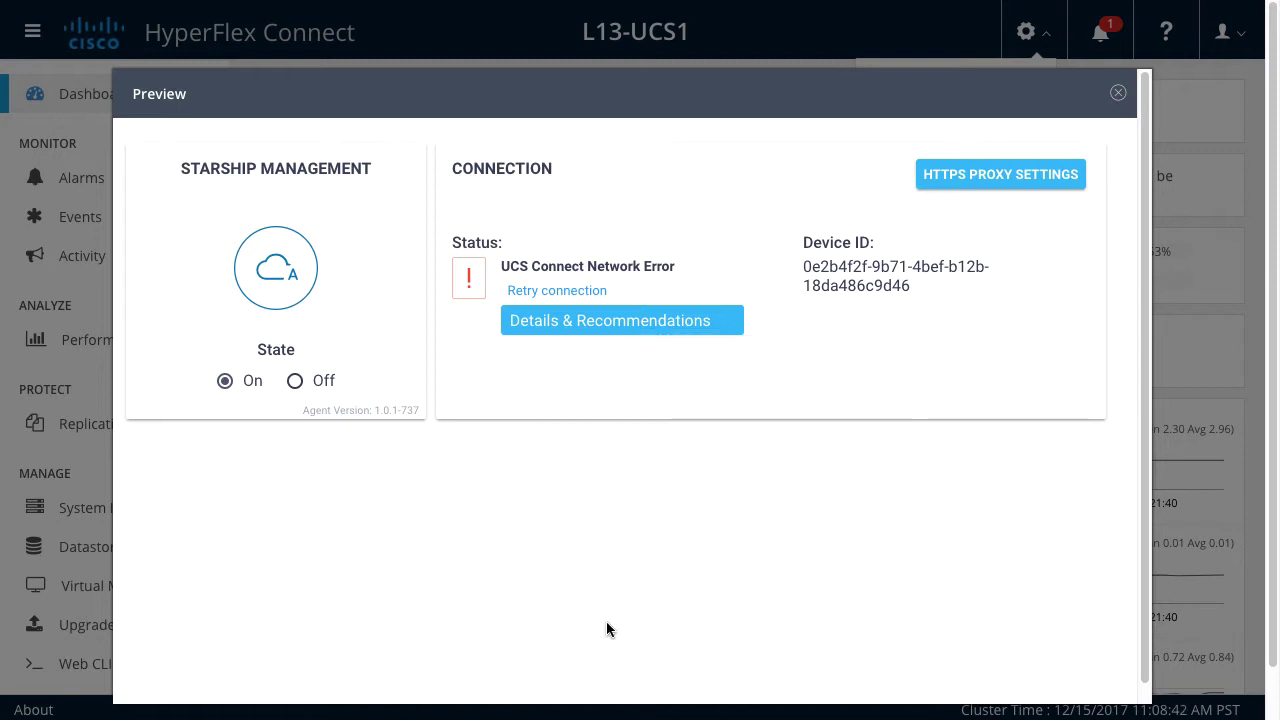
# Configure a manual HTTPS proxy with hostname proxy-wsa.esl.cisco.com and port 80, and save it
pyautogui.click(1020, 177)
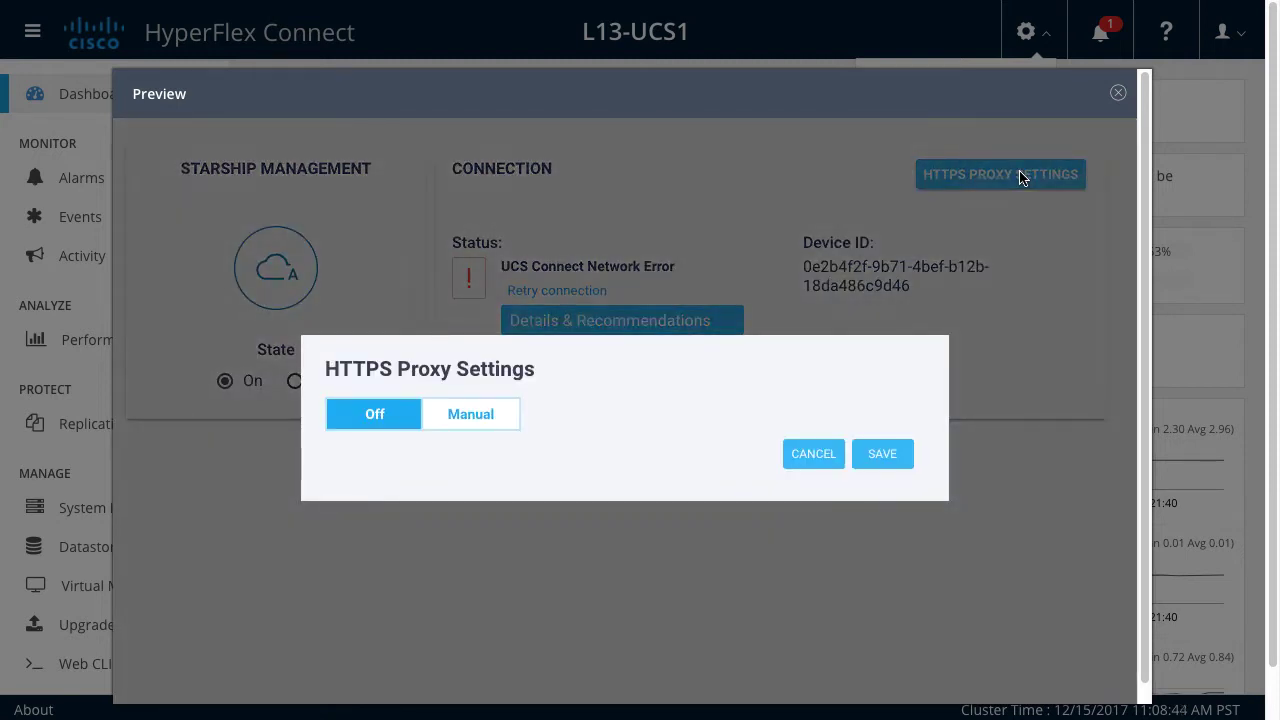
pyautogui.click(482, 416)
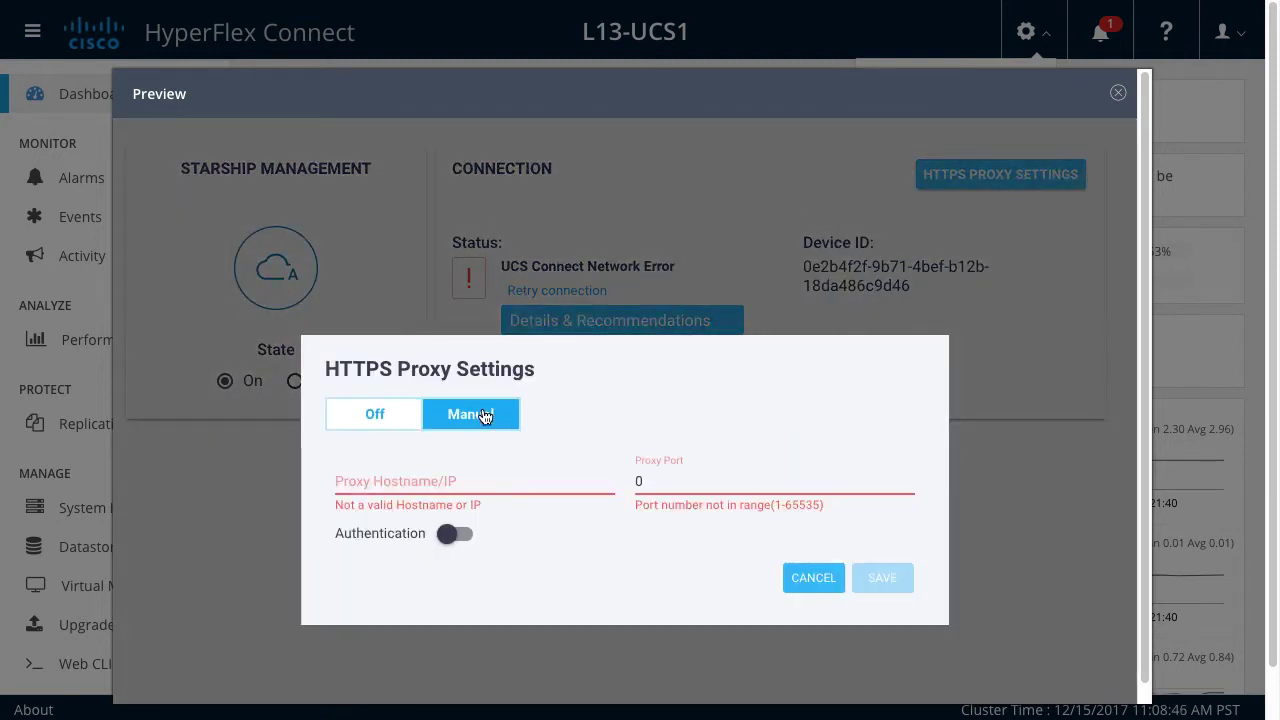
pyautogui.click(471, 471)
pyautogui.write('p')
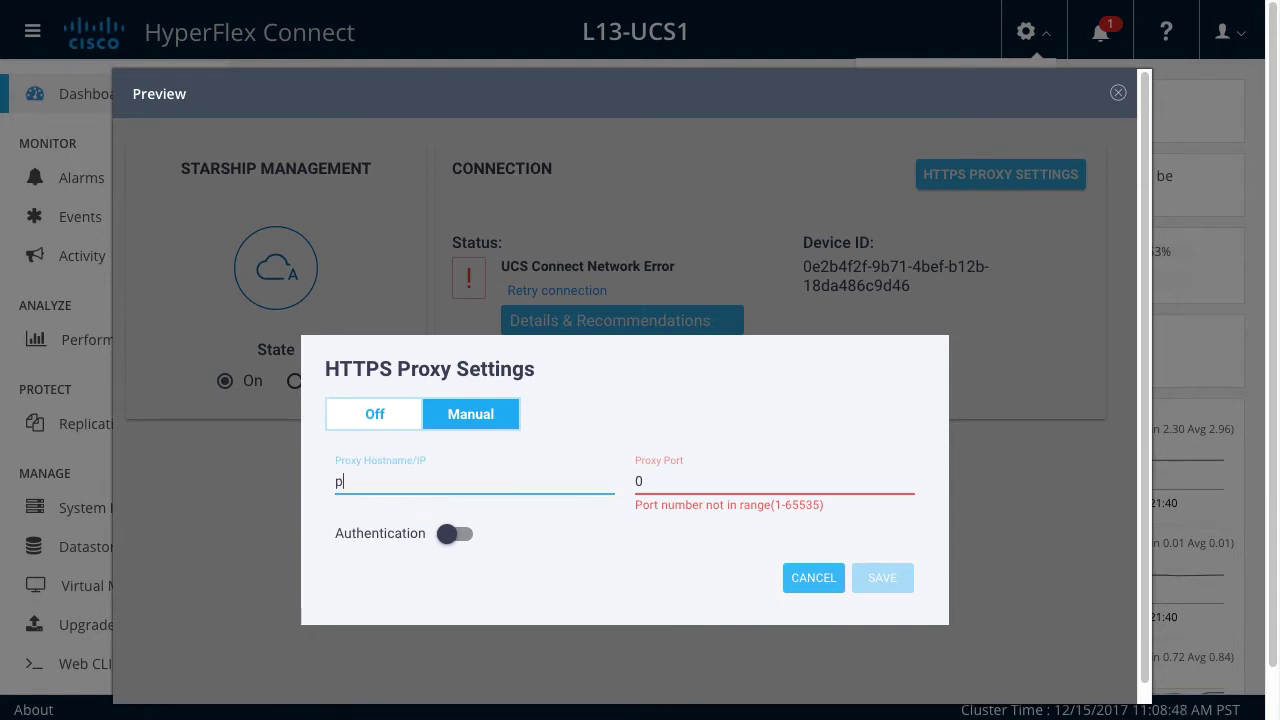
pyautogui.write('roxy-wsa.esl.cisco.com')
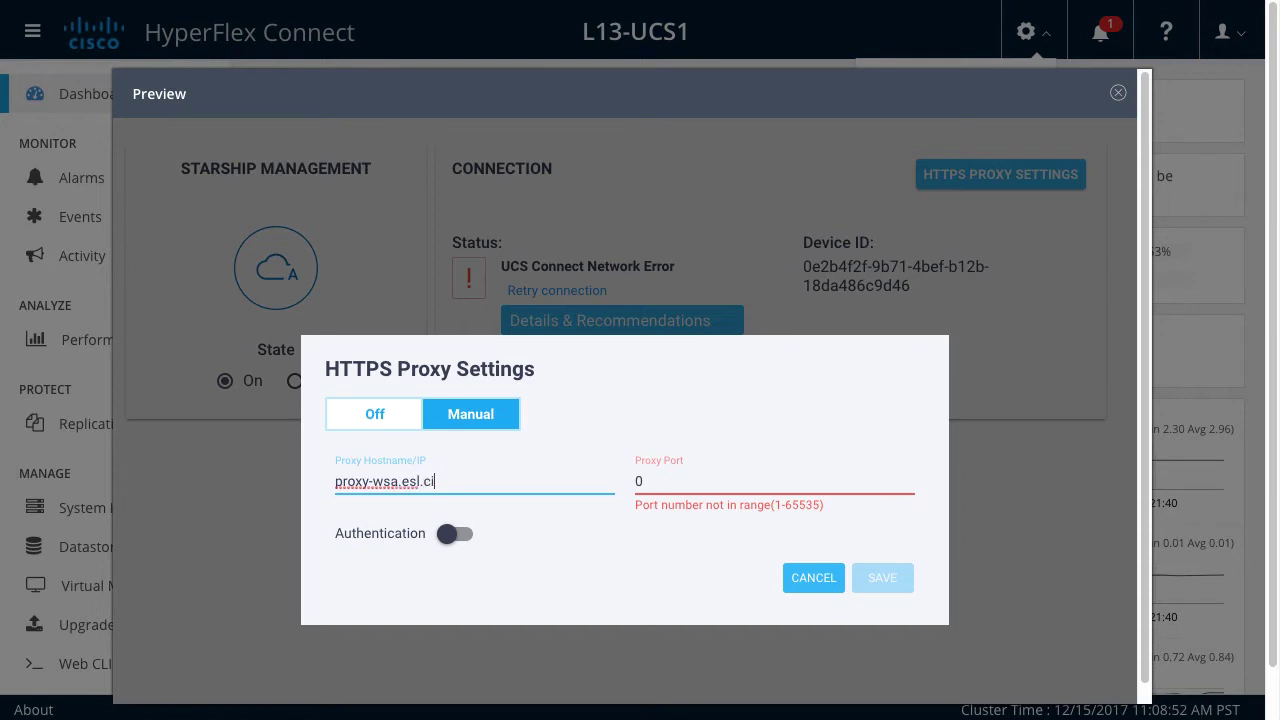
pyautogui.click(642, 481)
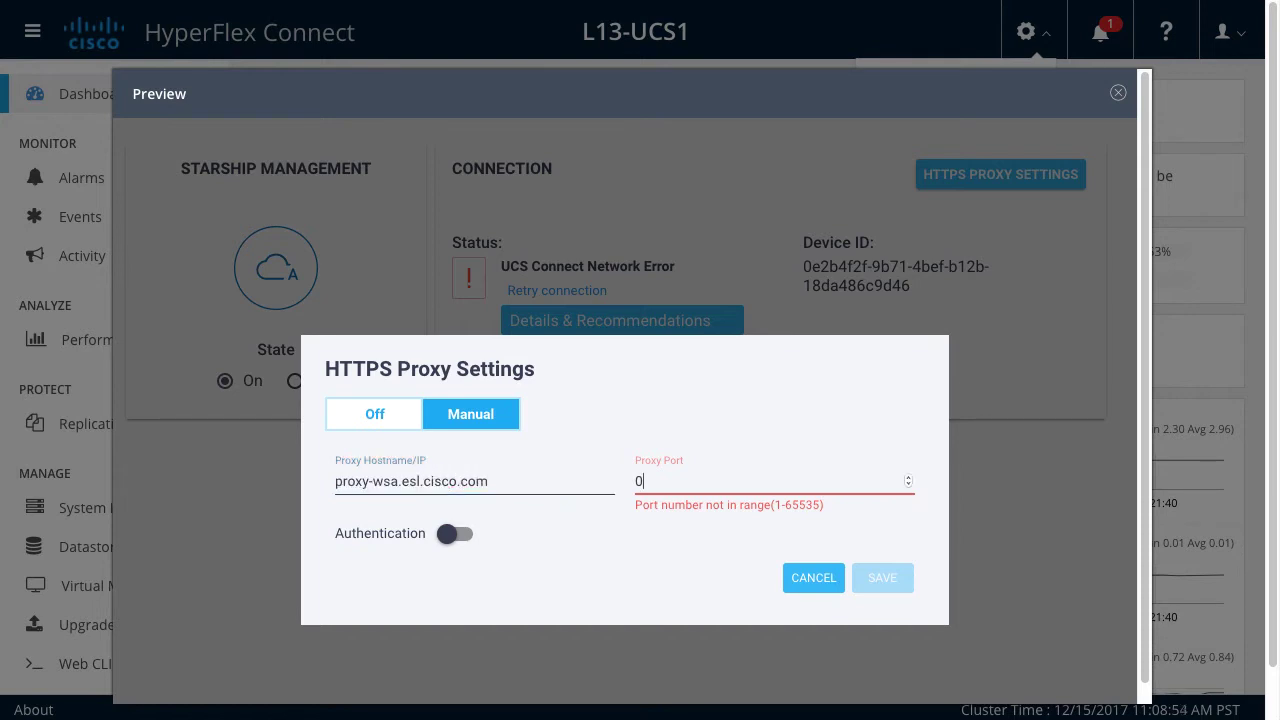
pyautogui.press('BackSpace')
pyautogui.write('80')
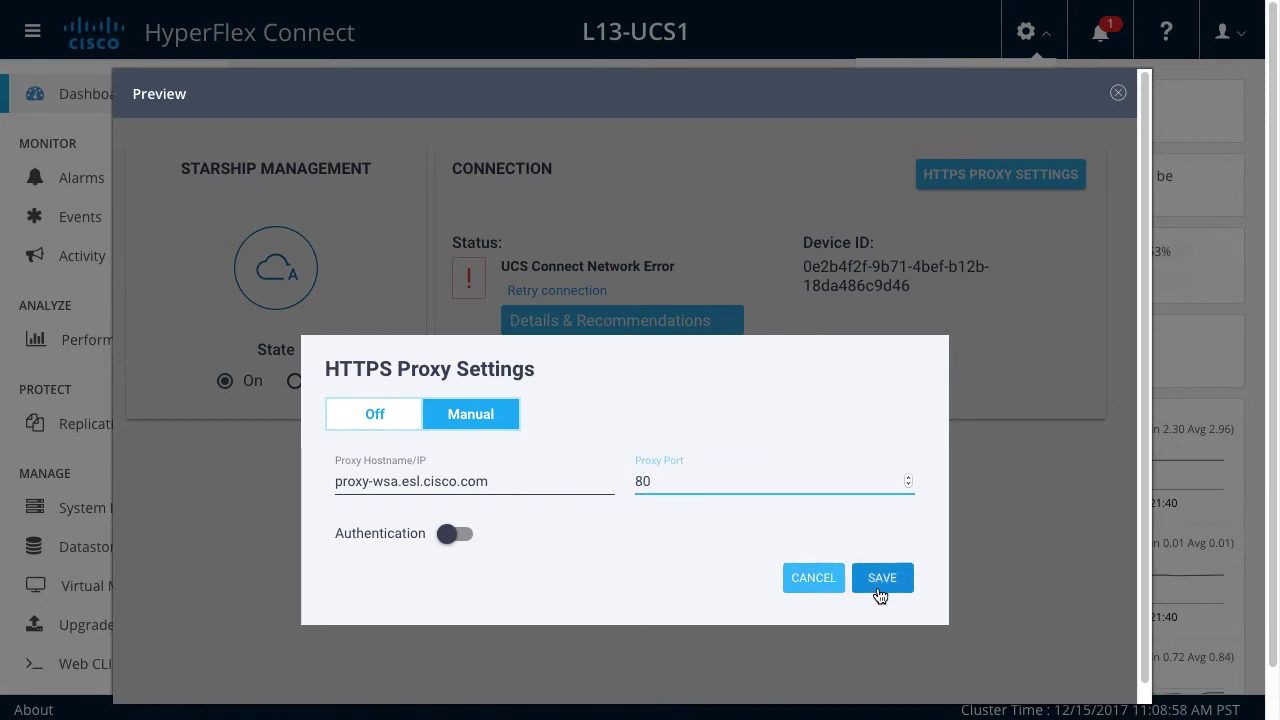
pyautogui.click(889, 580)
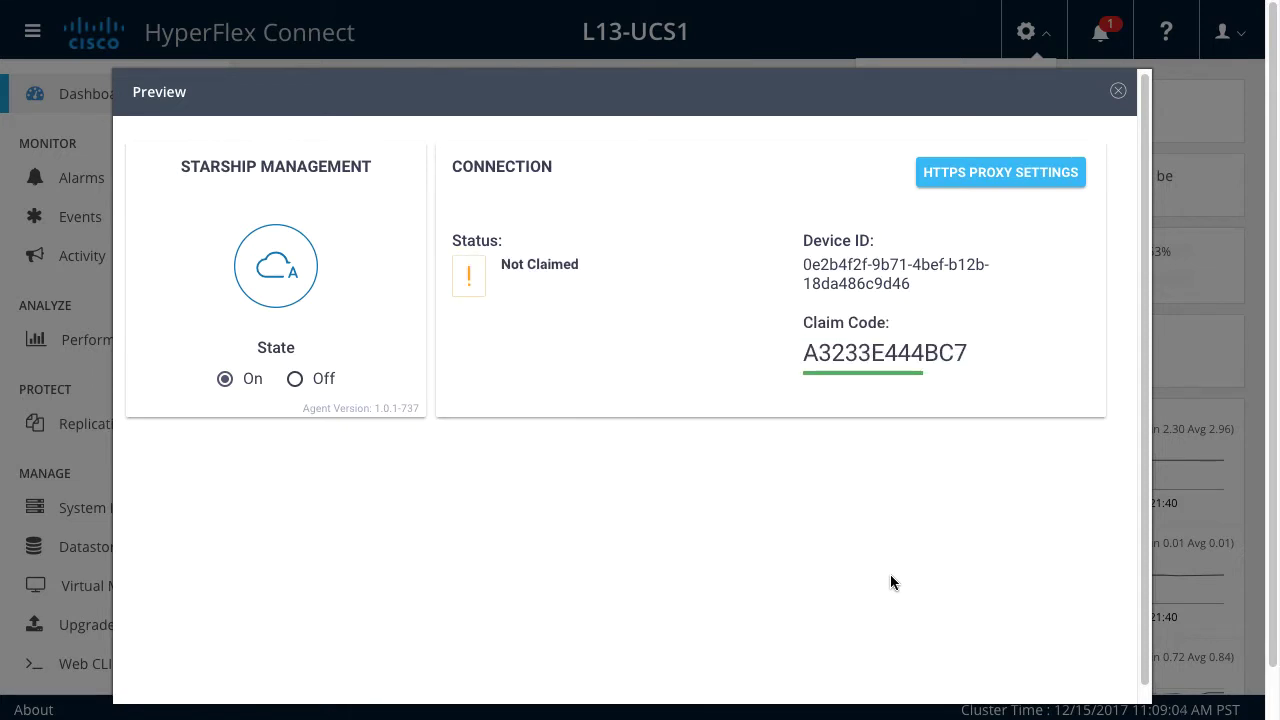
pyautogui.moveTo(803, 262); pyautogui.dragTo(911, 286)
pyautogui.hotkey('ctrl', 'c')
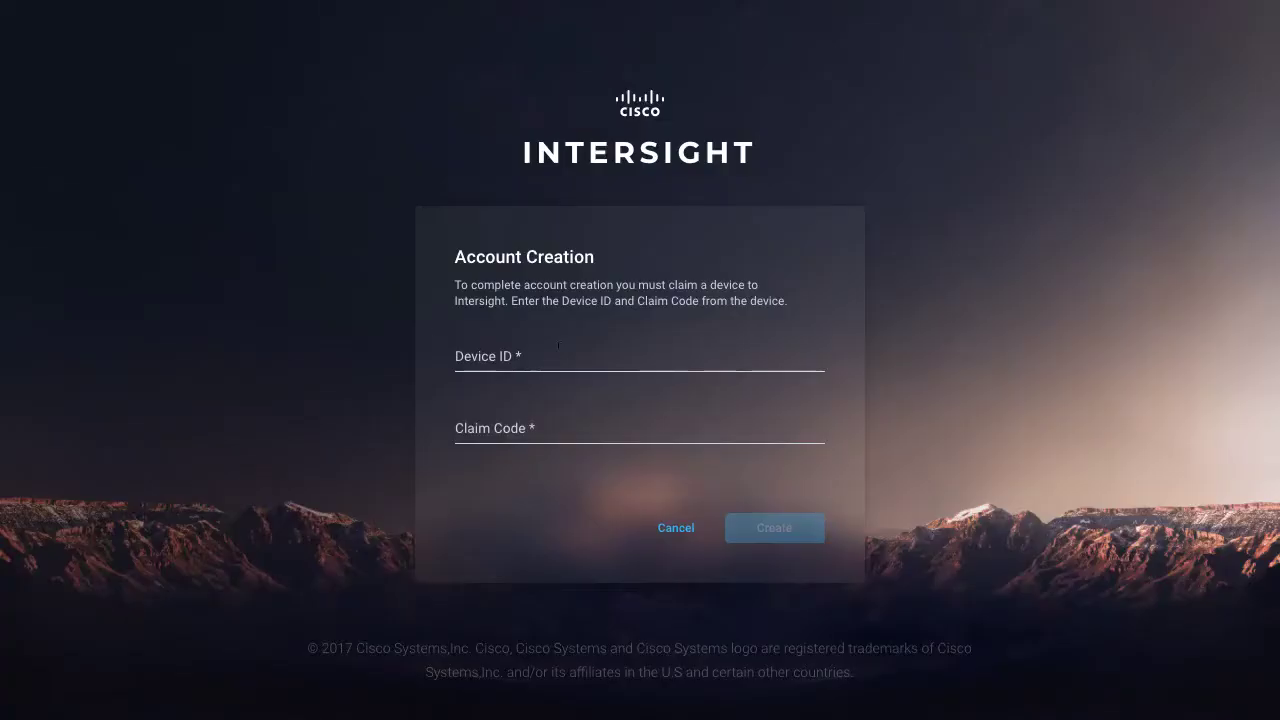
pyautogui.click(558, 345)
pyautogui.hotkey('ctrl', 'v')
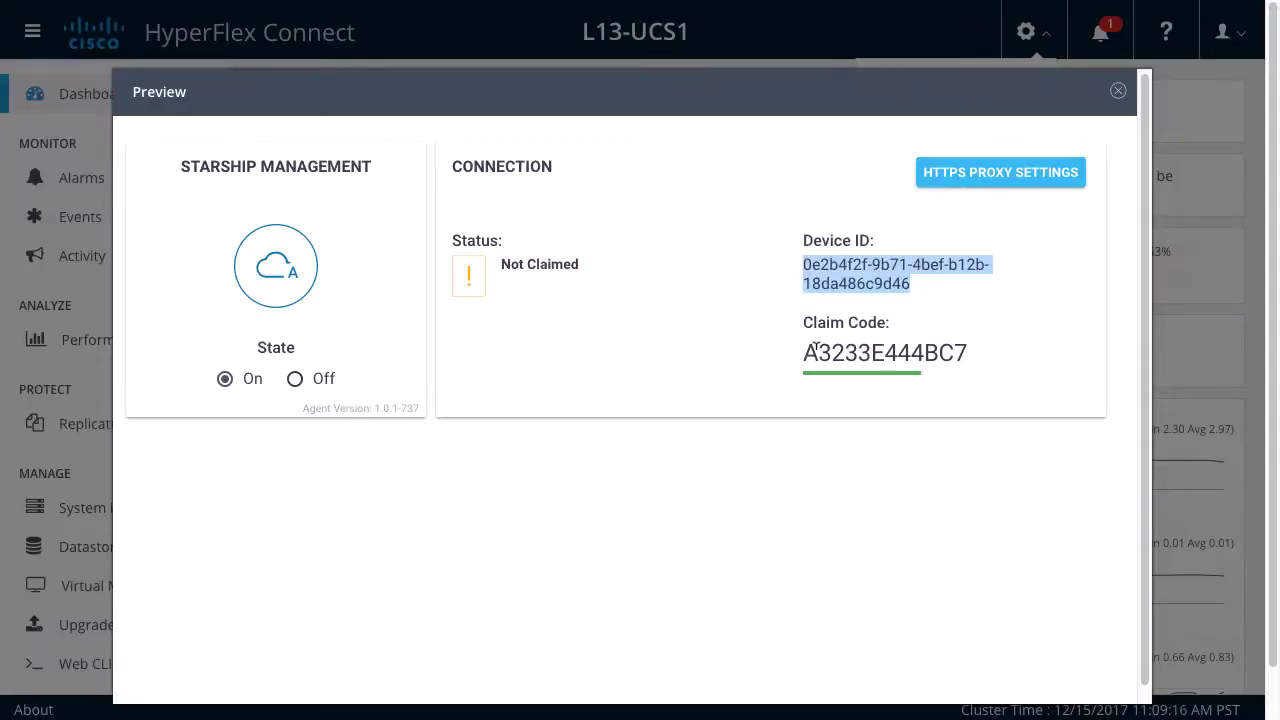
# Copy the claim code from HyperFlex Connect into Intersight's Claim Code field and create the account
pyautogui.moveTo(806, 351); pyautogui.dragTo(968, 354)
pyautogui.hotkey('ctrl', 'c')
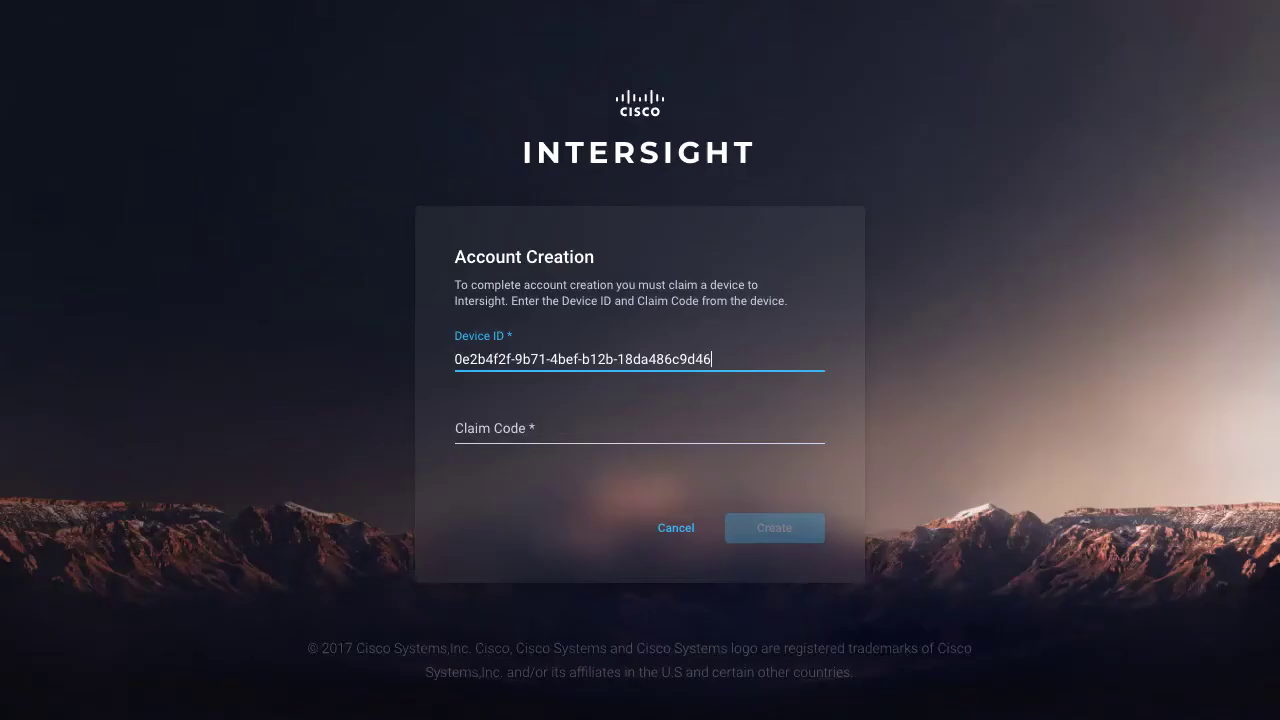
pyautogui.click(562, 426)
pyautogui.hotkey('ctrl', 'v')
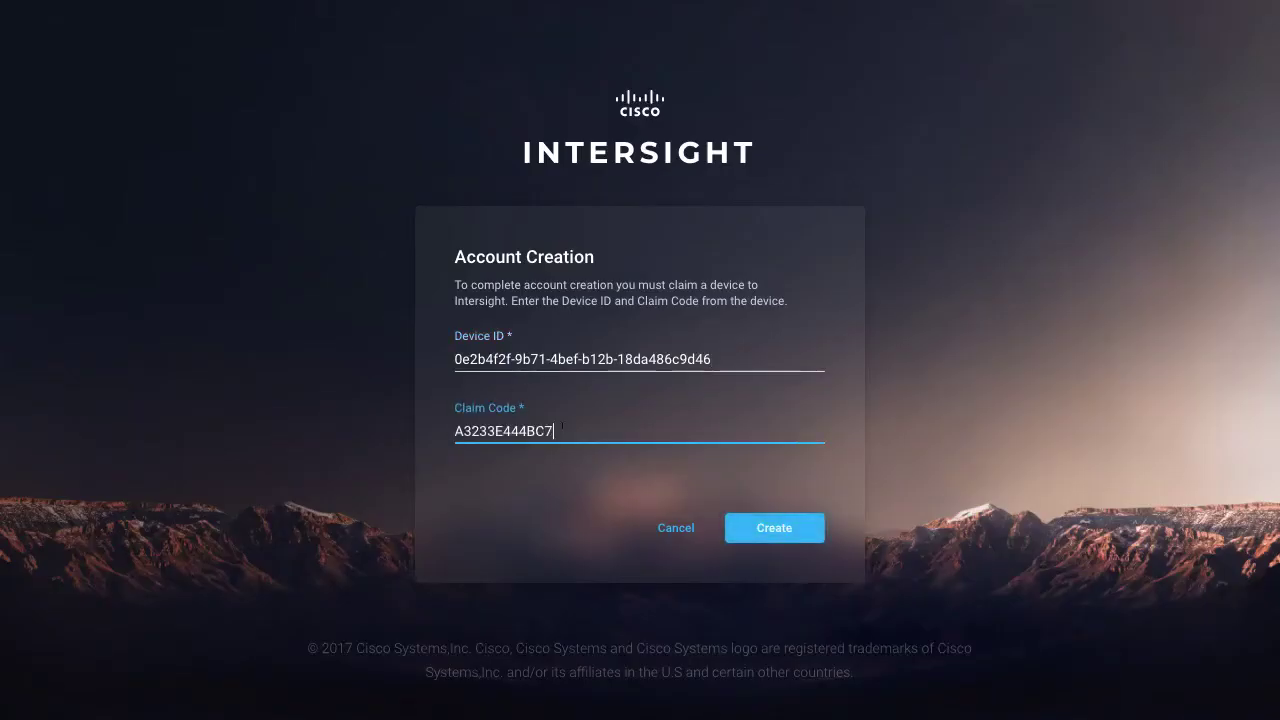
pyautogui.click(776, 528)
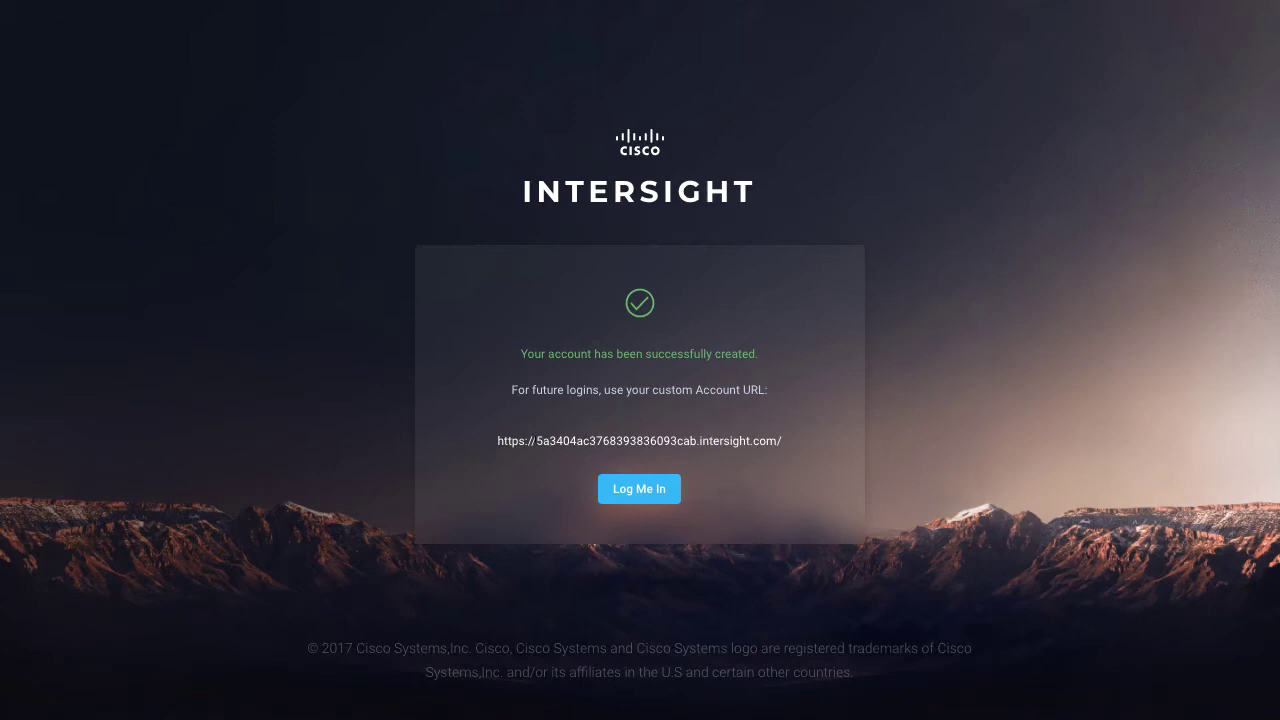
# Highlight the unique part of the custom account URL, log in to Intersight and start the site tour
pyautogui.moveTo(537, 441); pyautogui.dragTo(696, 441)
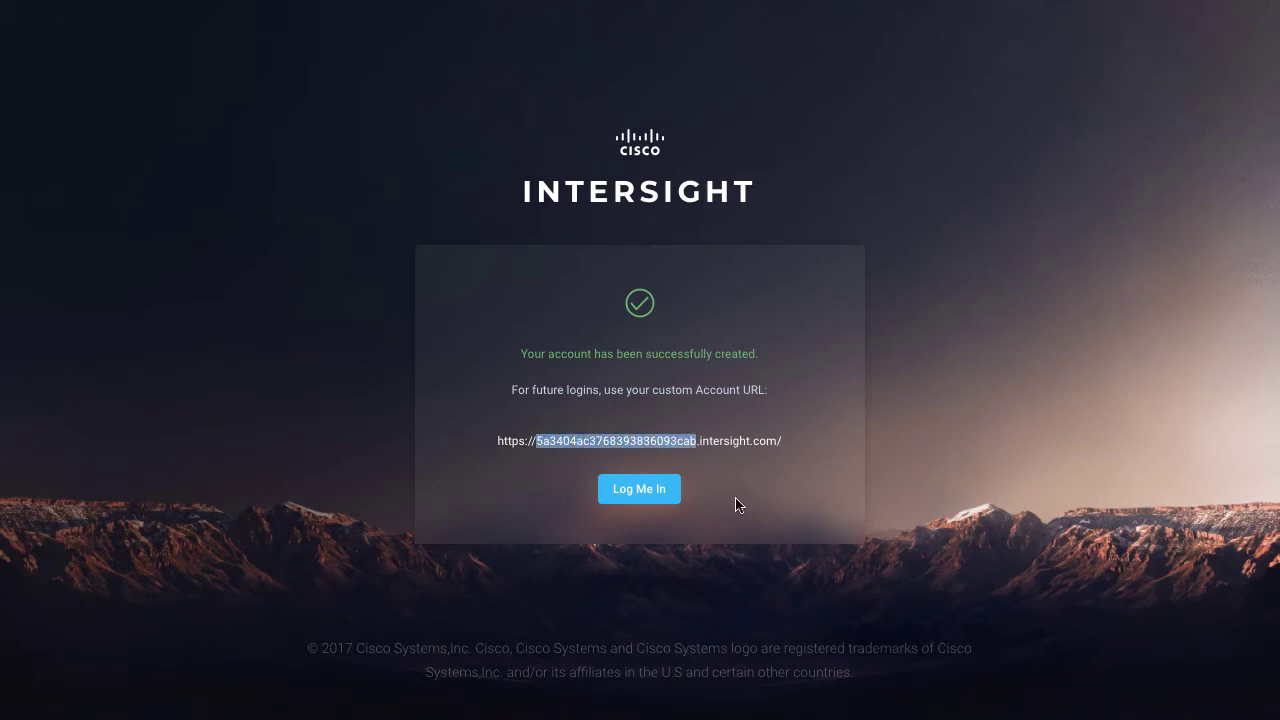
pyautogui.click(640, 491)
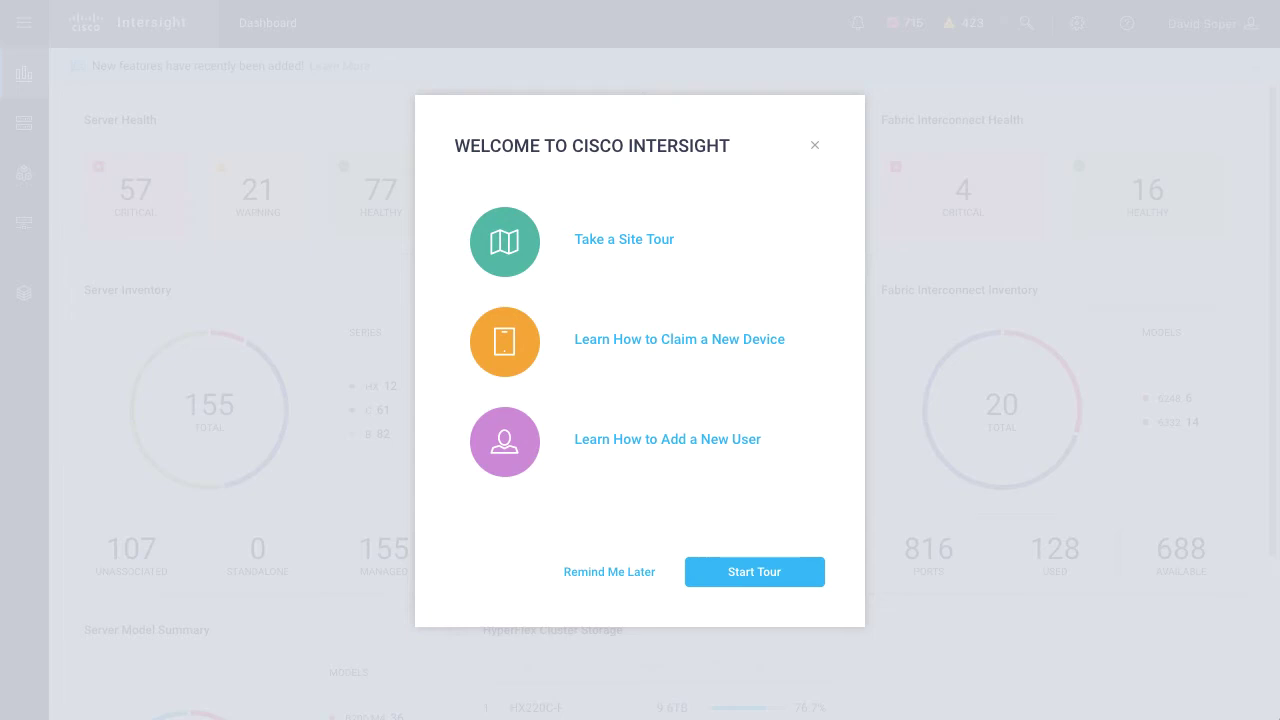
pyautogui.click(766, 572)
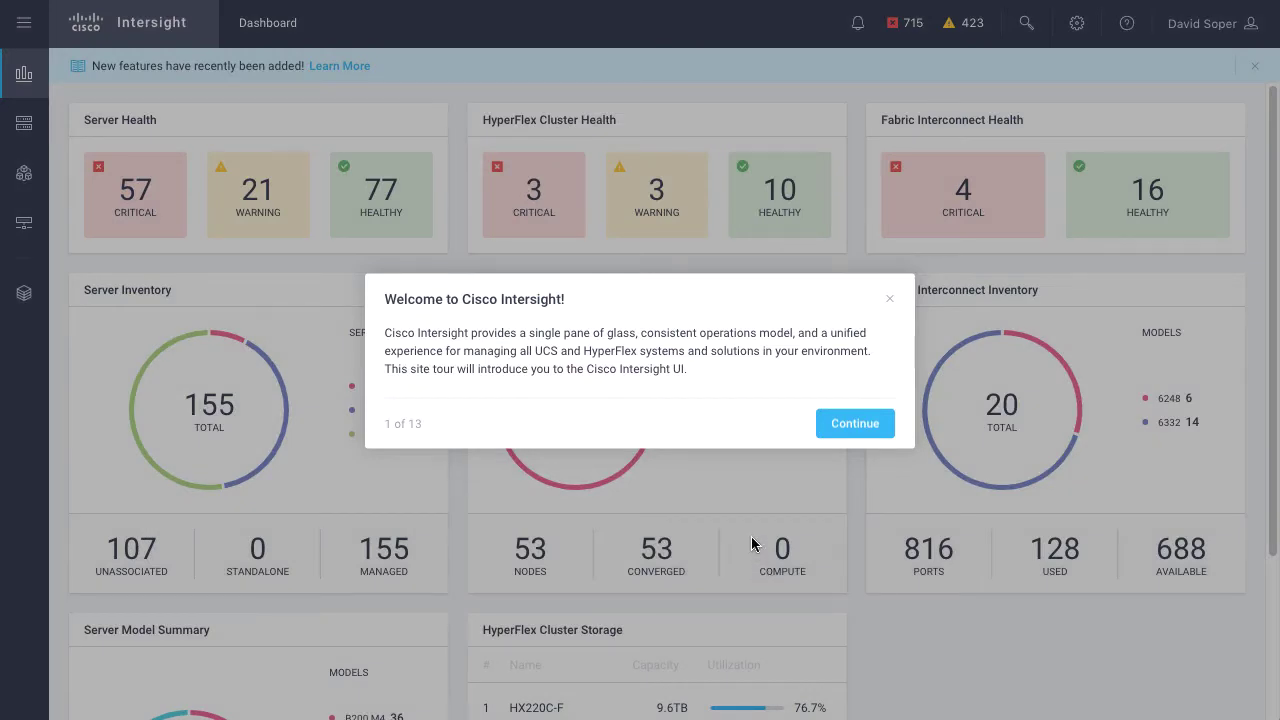
# Follow the site tour through the navigation menu and the Dashboard, Servers and HyperFlex Clusters pages
pyautogui.click(847, 425)
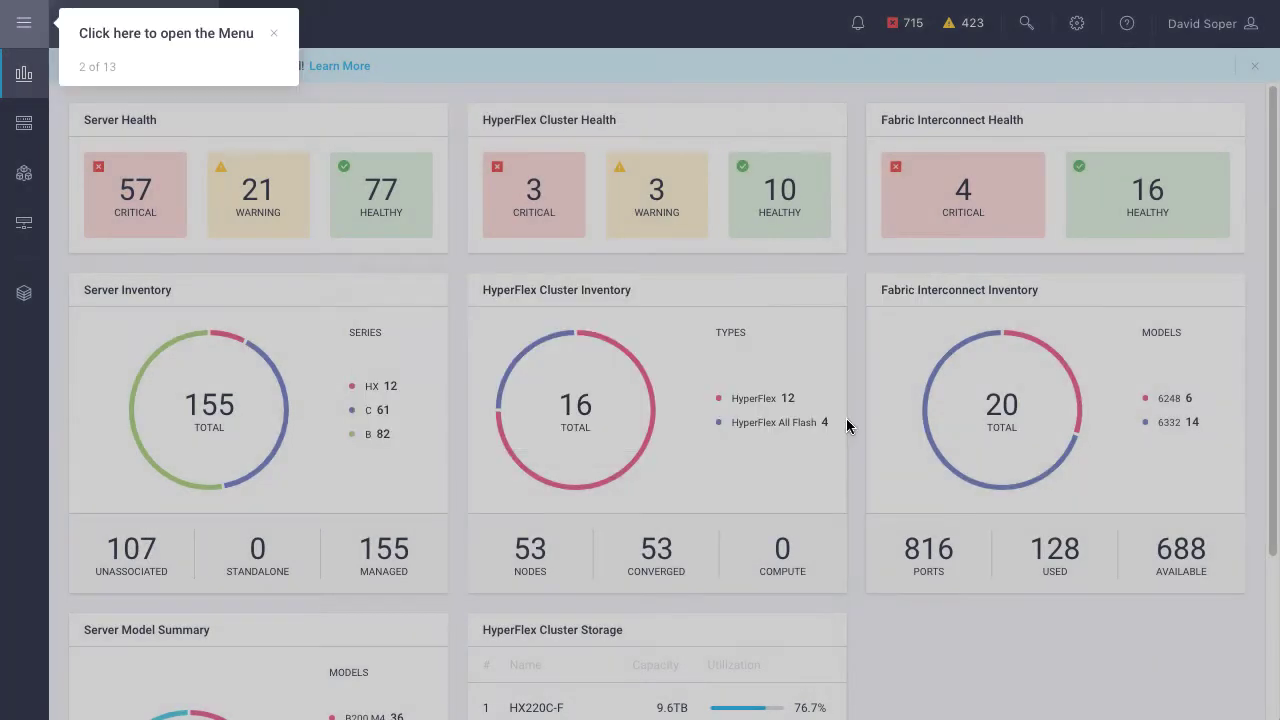
pyautogui.click(22, 25)
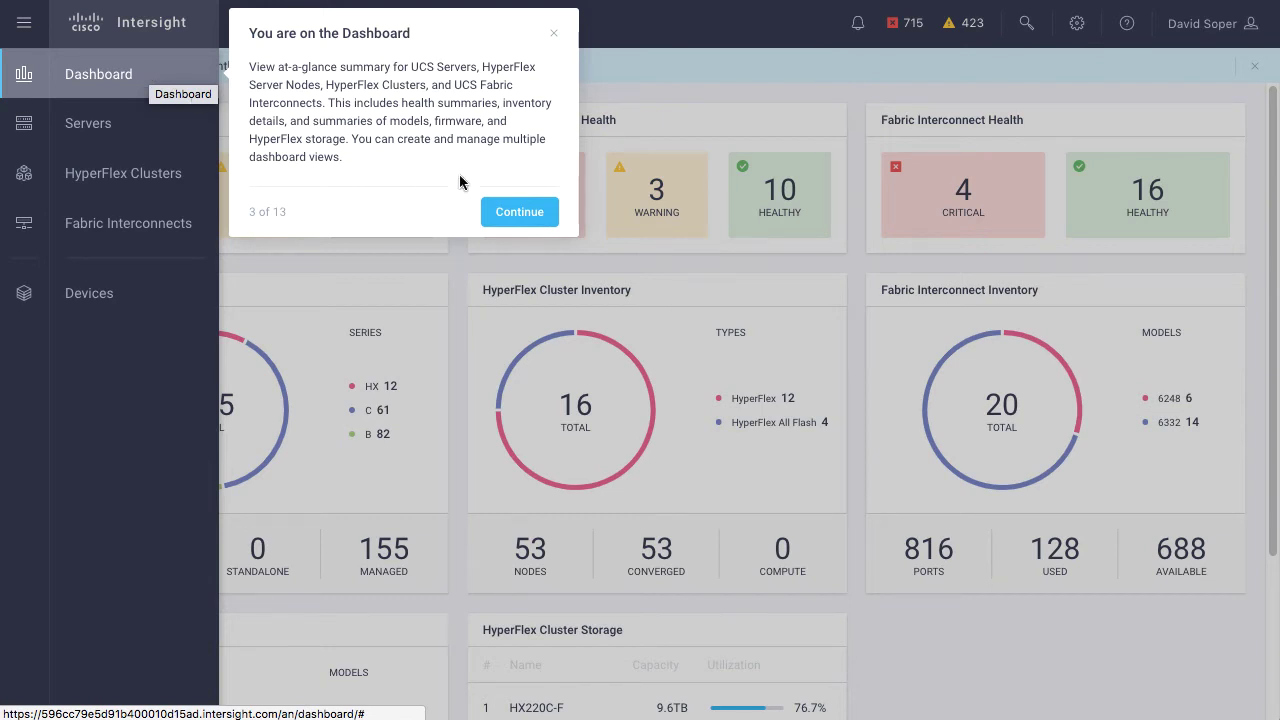
pyautogui.click(524, 212)
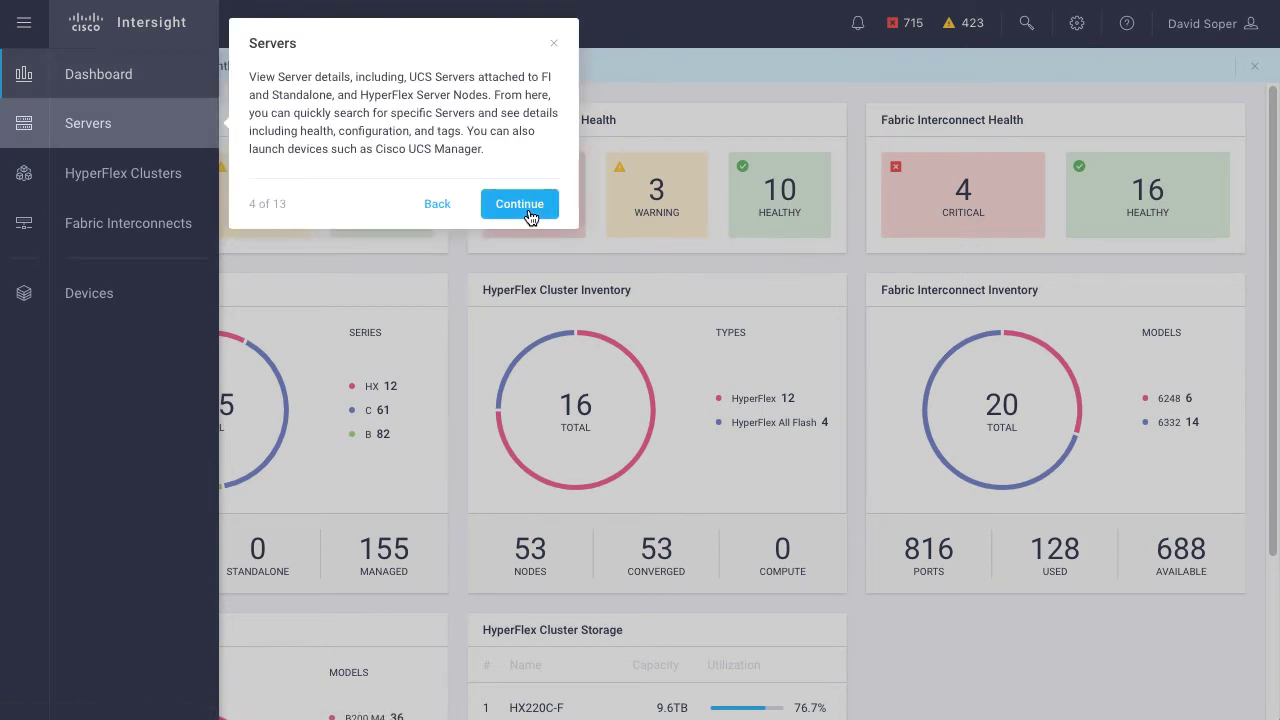
pyautogui.click(117, 135)
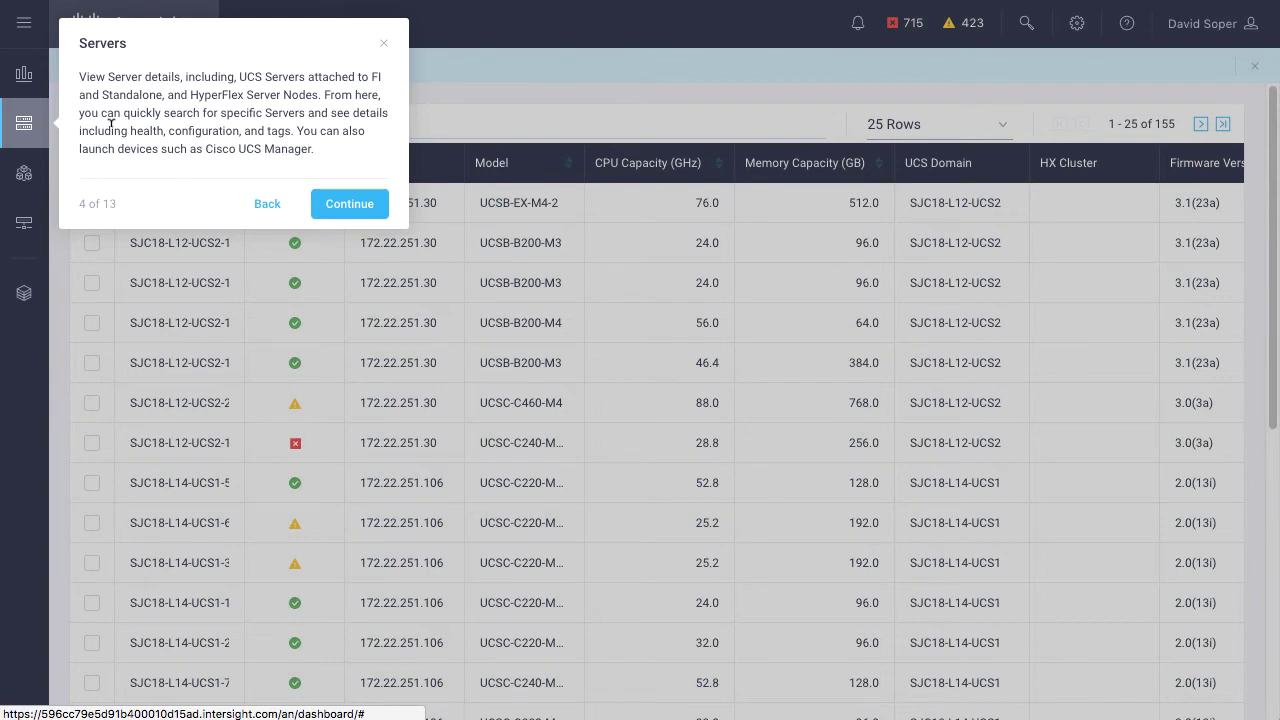
pyautogui.click(353, 204)
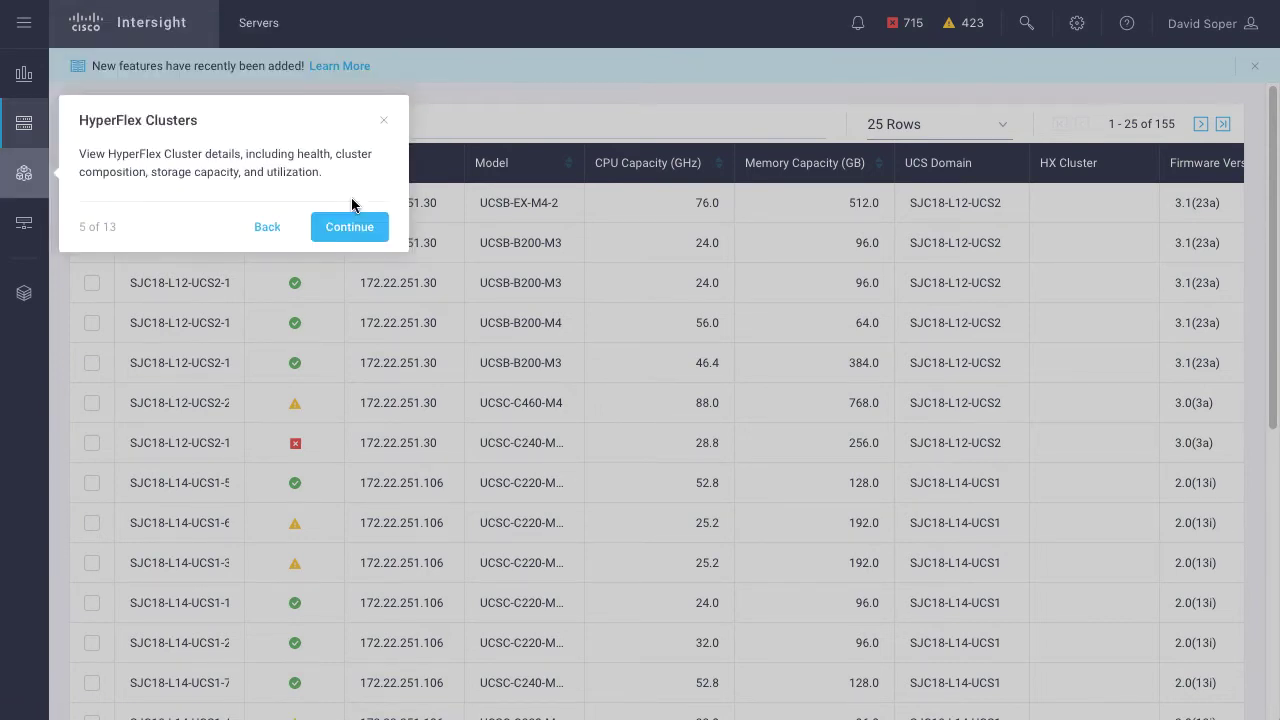
pyautogui.click(23, 175)
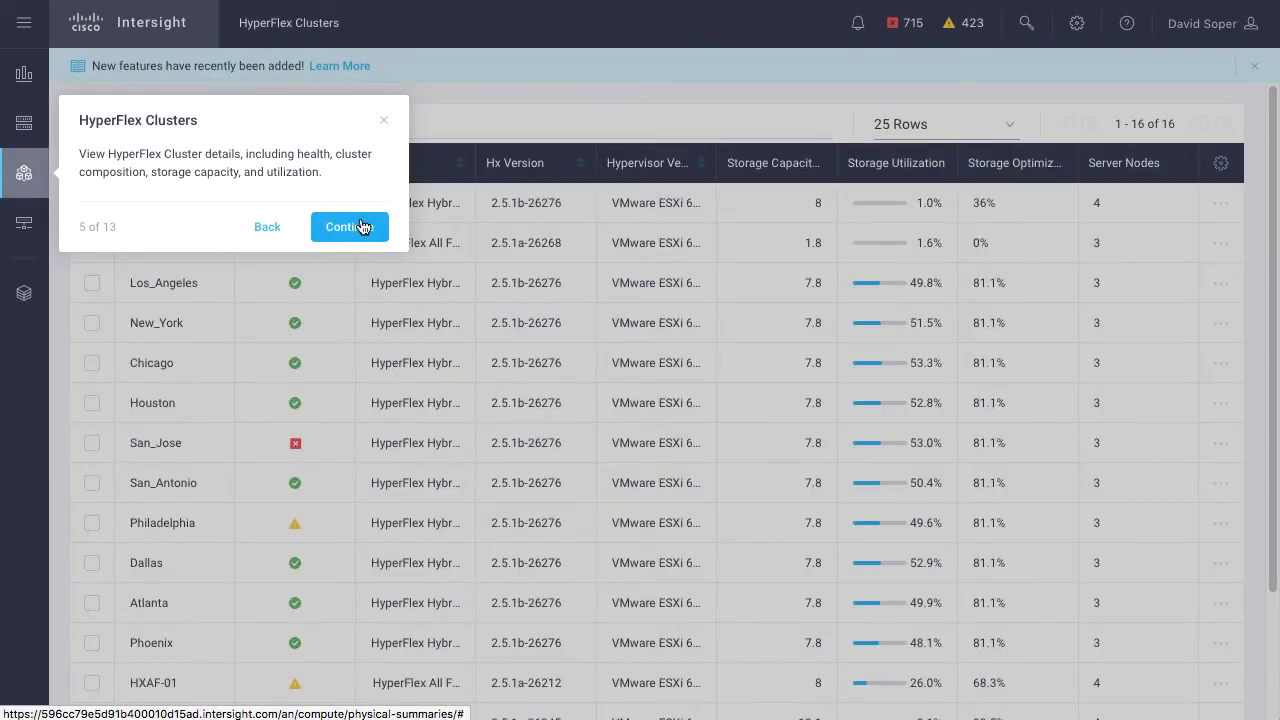
# Continue the site tour through the Fabric Interconnects and Devices pages, opening each page
pyautogui.click(362, 227)
pyautogui.click(25, 226)
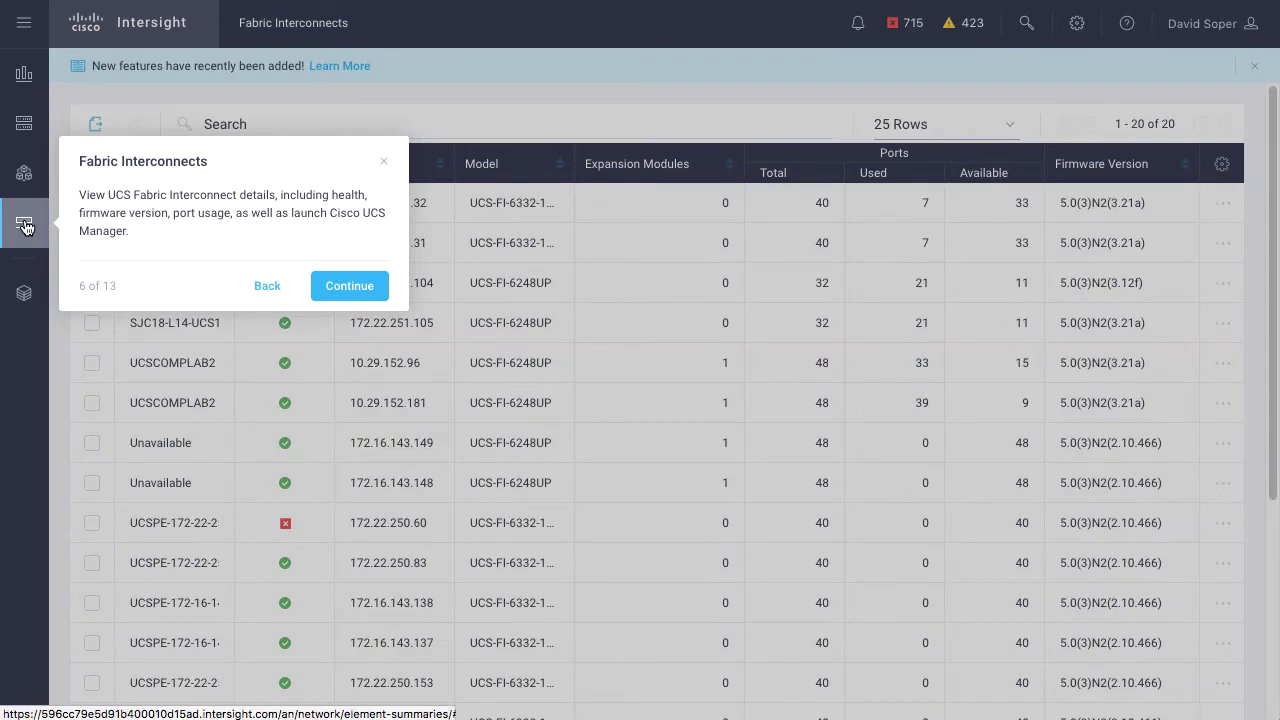
pyautogui.click(360, 287)
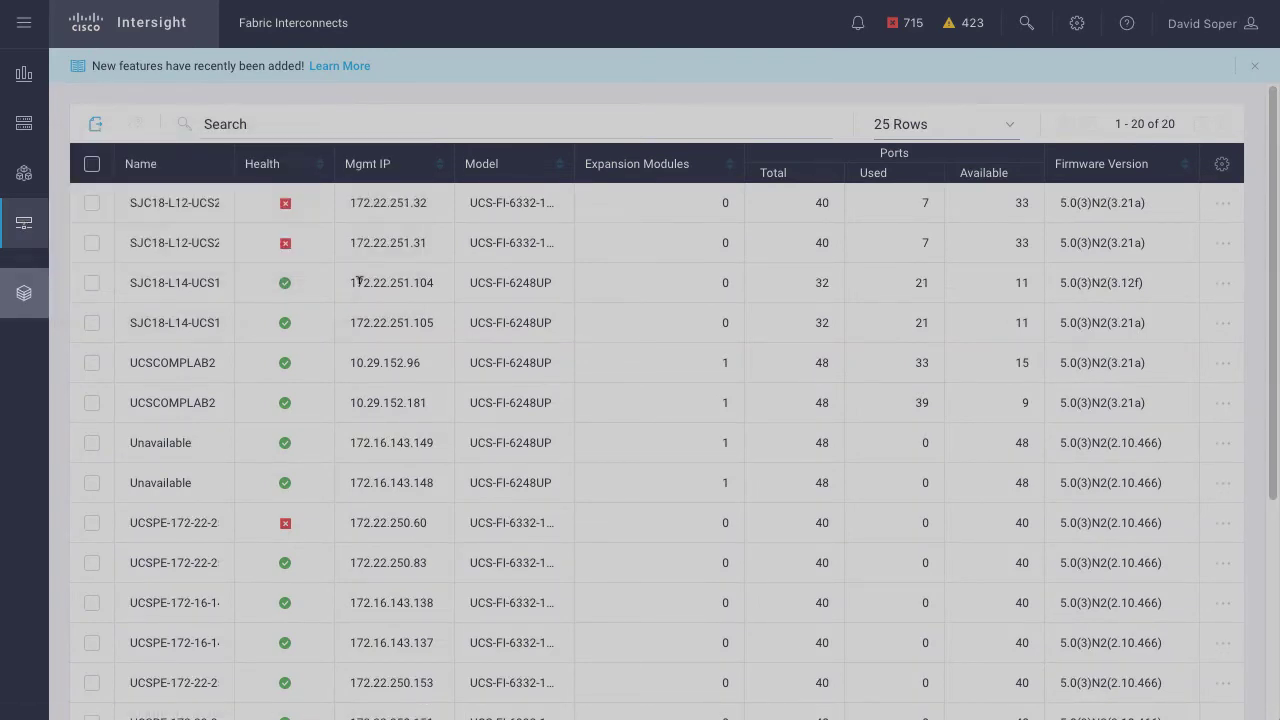
pyautogui.click(24, 293)
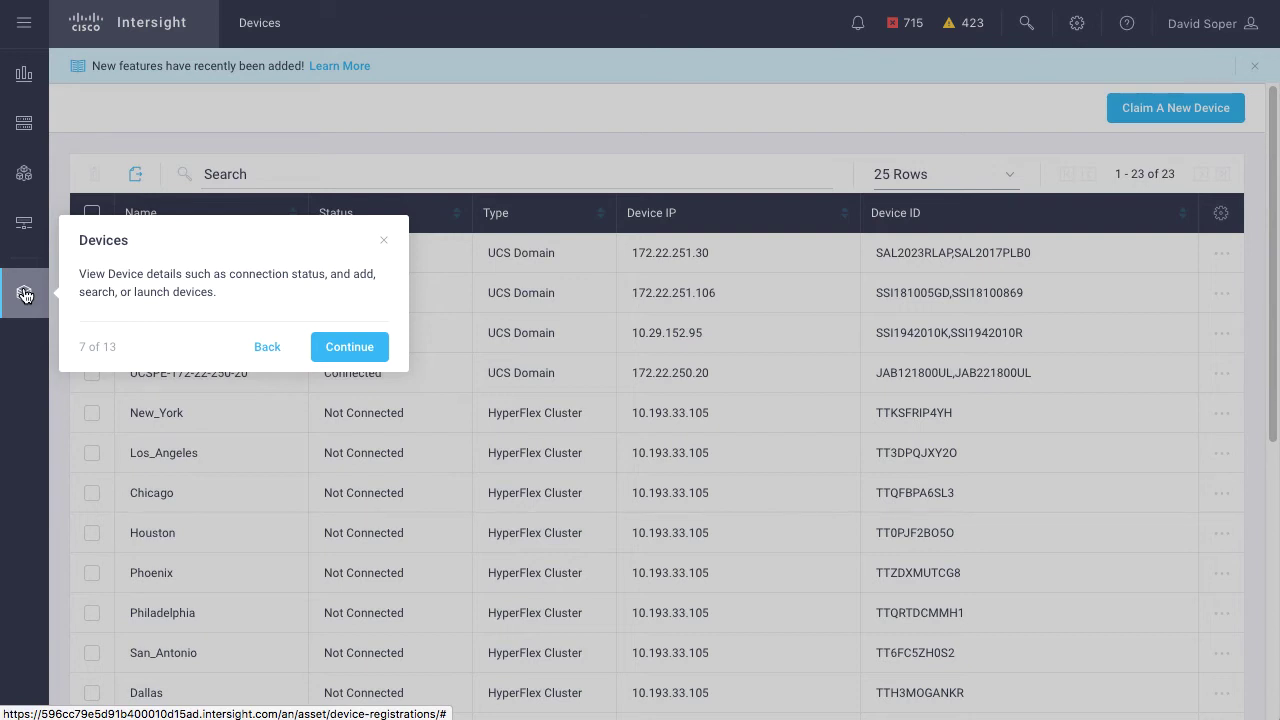
# Advance the site tour to Alarms and display the full list of alarms
pyautogui.click(350, 347)
pyautogui.click(858, 24)
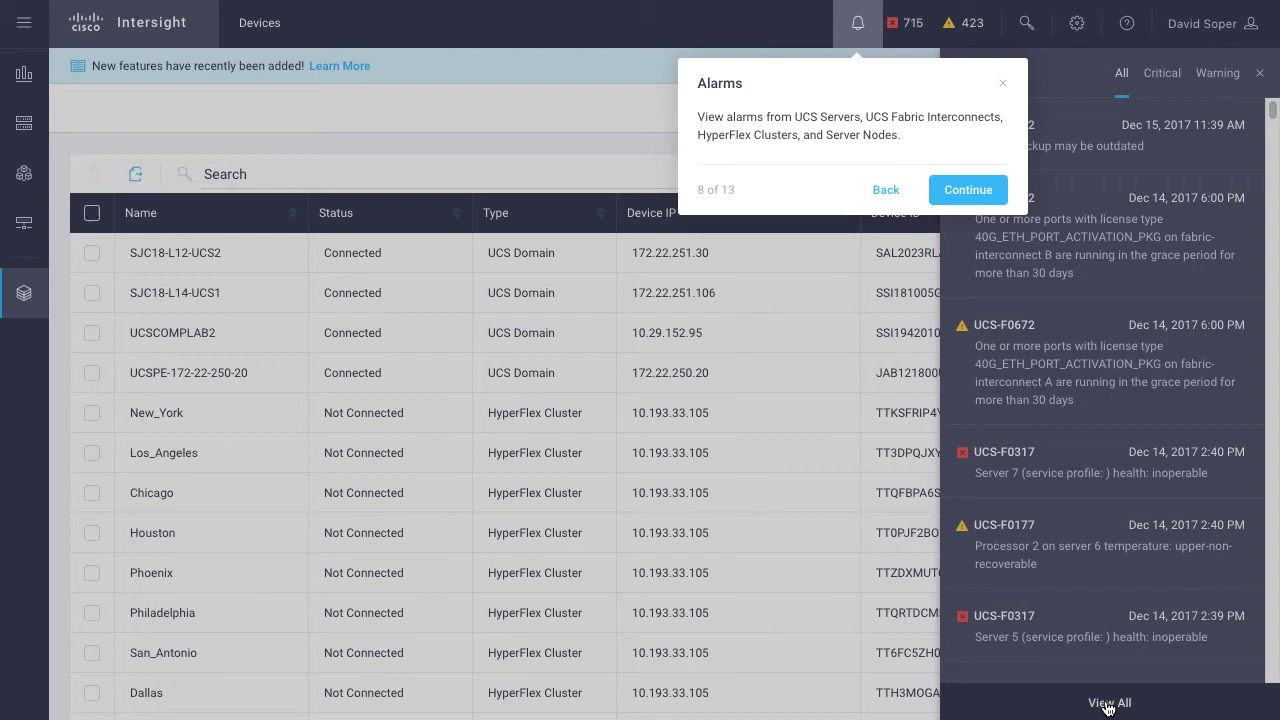
pyautogui.click(1107, 703)
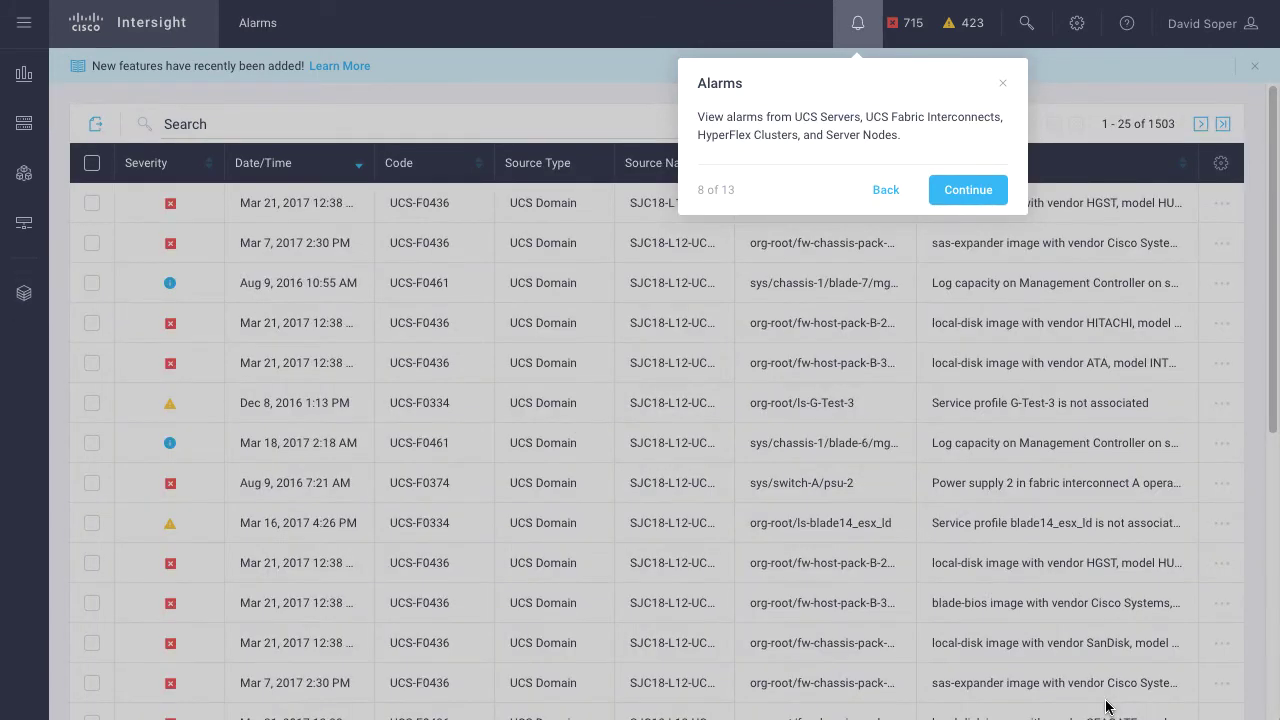
# Move the site tour on to Search and search Intersight for the alarm code UCS-F1392
pyautogui.click(970, 189)
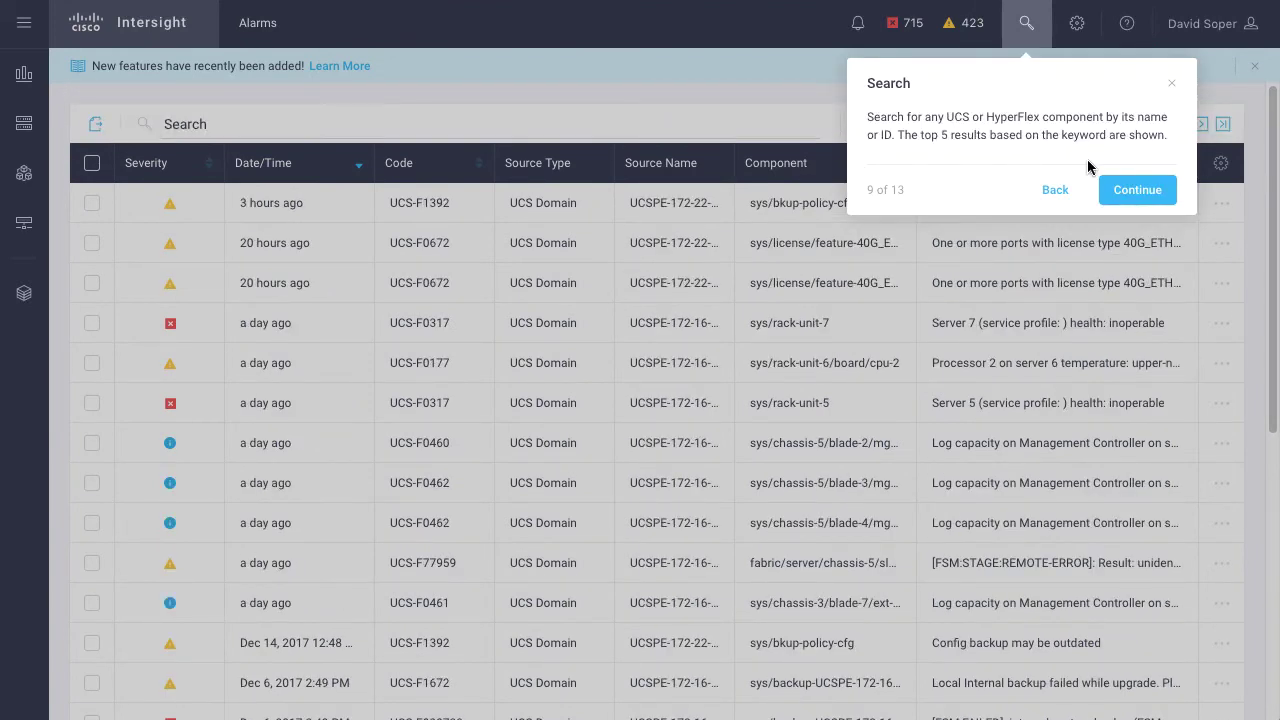
pyautogui.click(1029, 26)
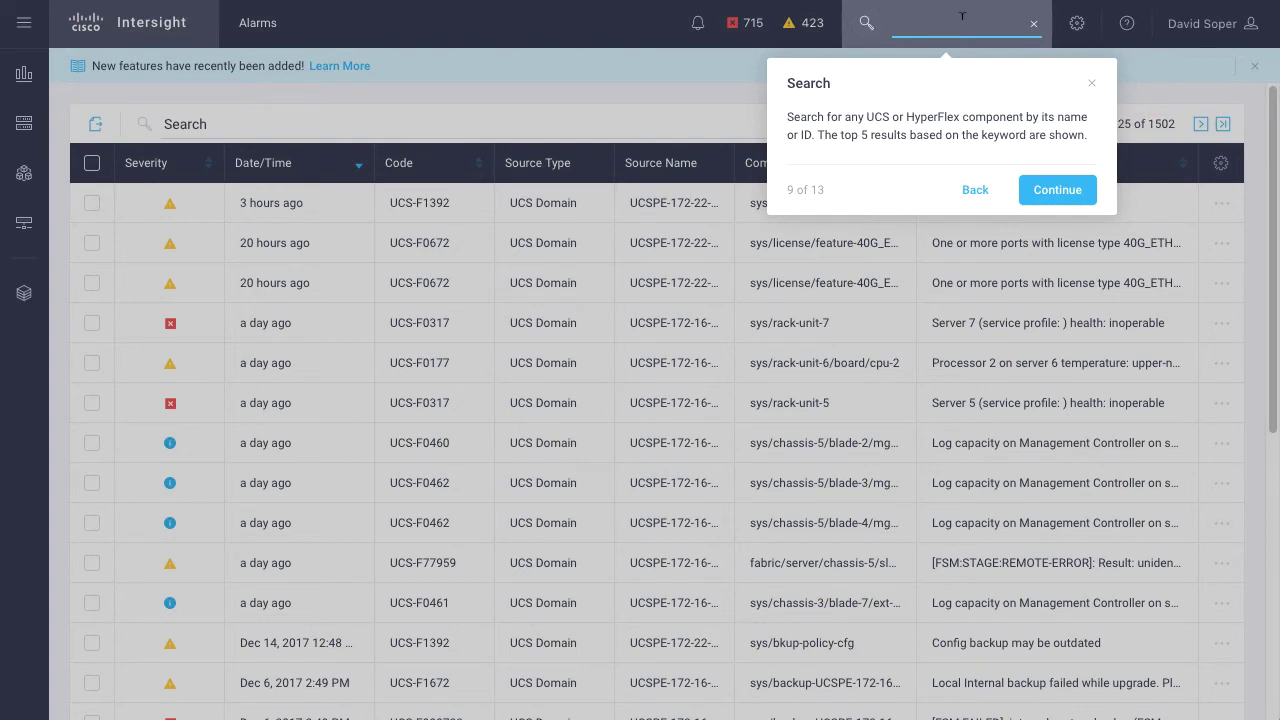
pyautogui.write('UCS-F')
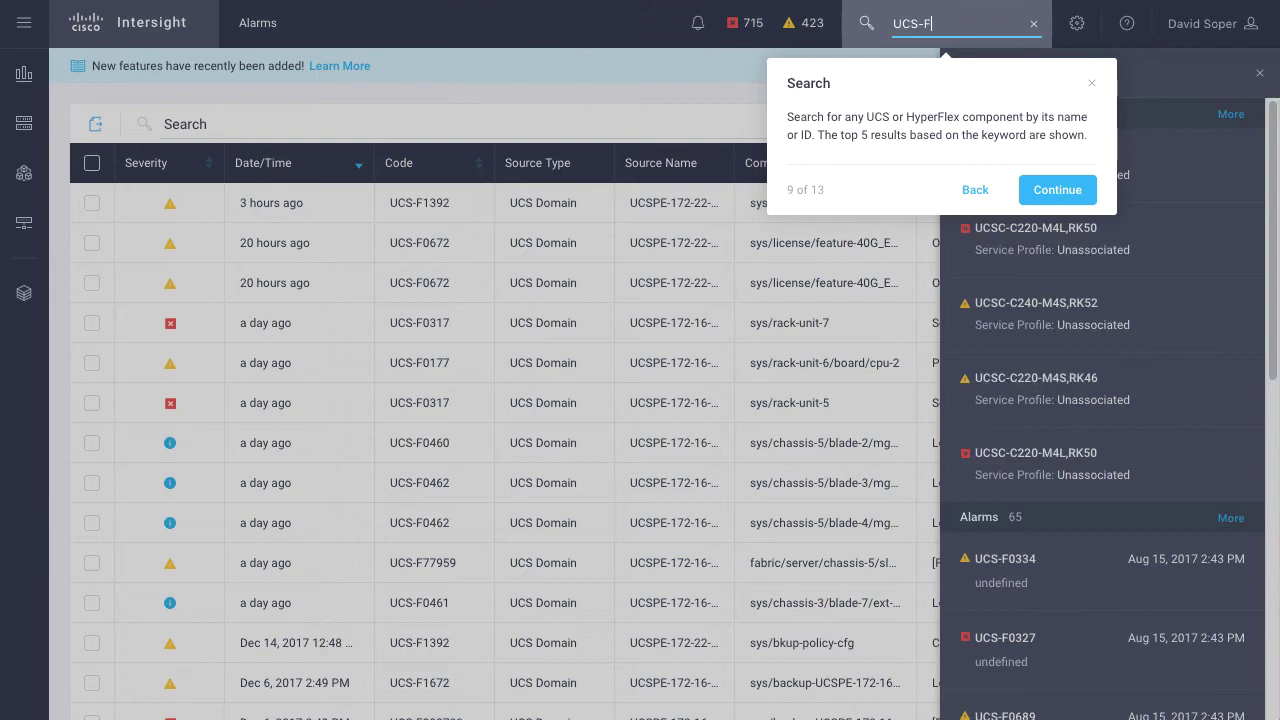
pyautogui.write('1392')
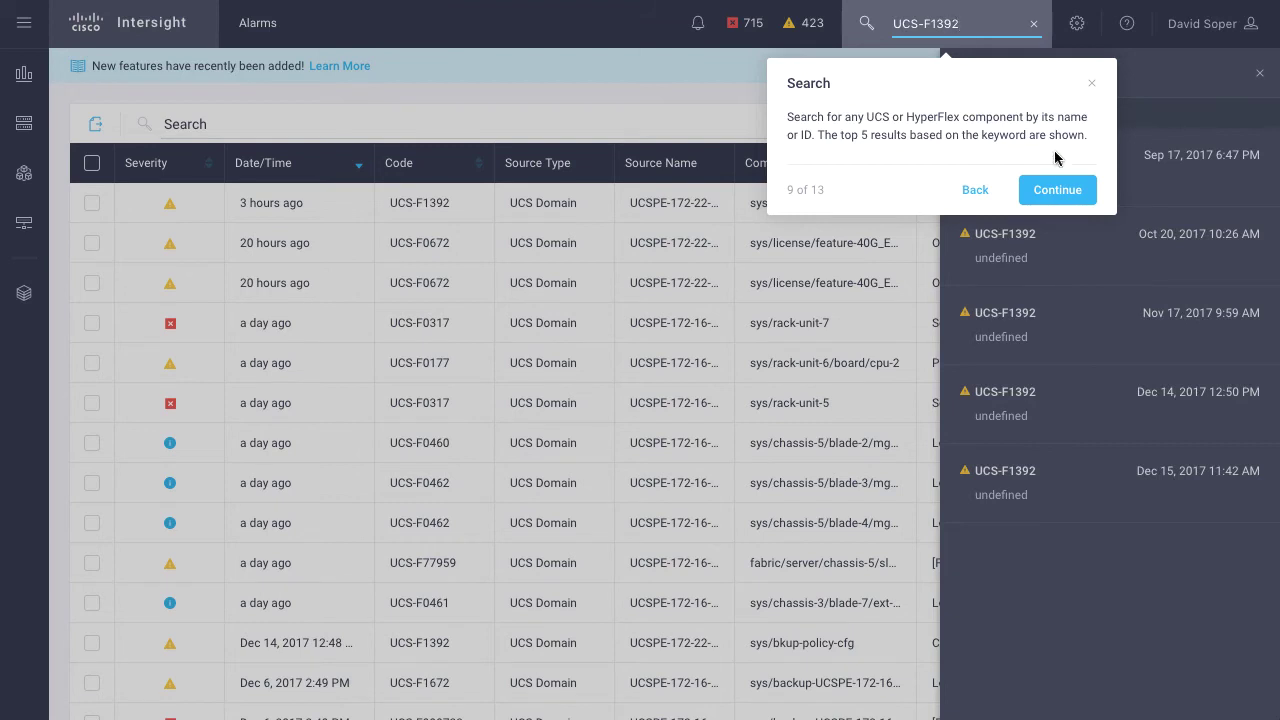
# Follow the remaining site tour stops through Settings, Help and User, and continue past the User stop
pyautogui.click(1060, 190)
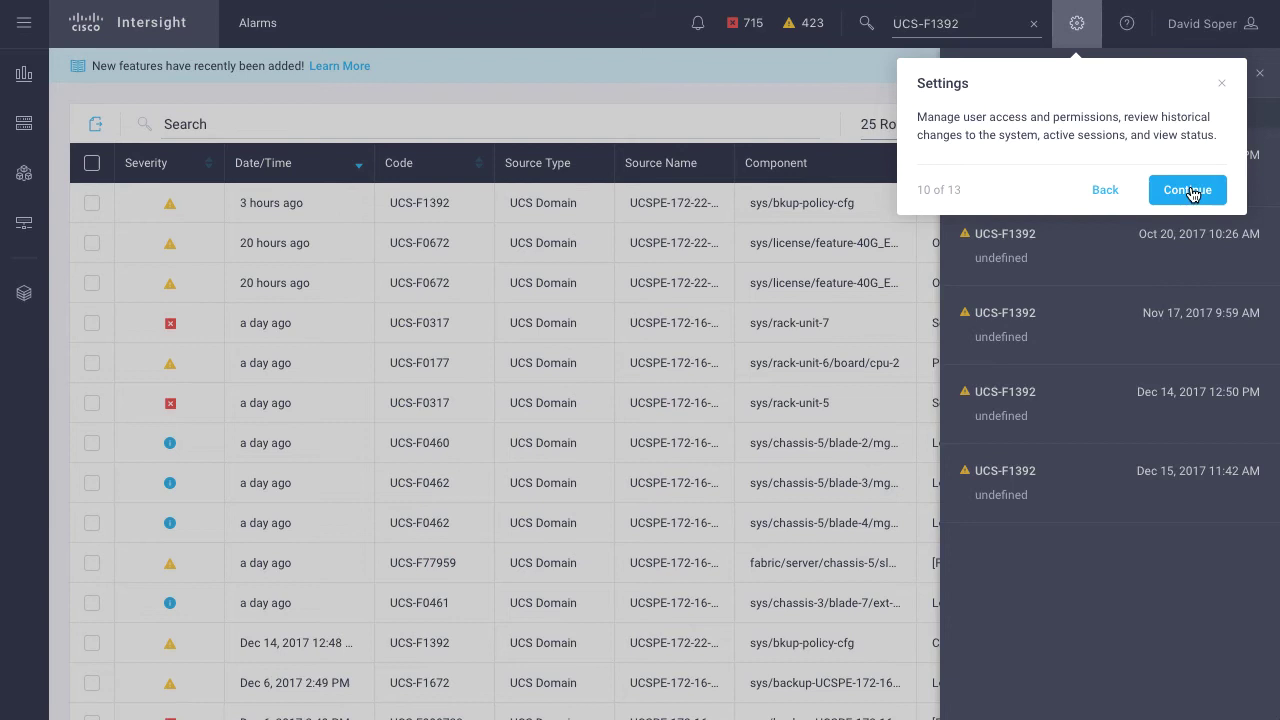
pyautogui.click(1191, 194)
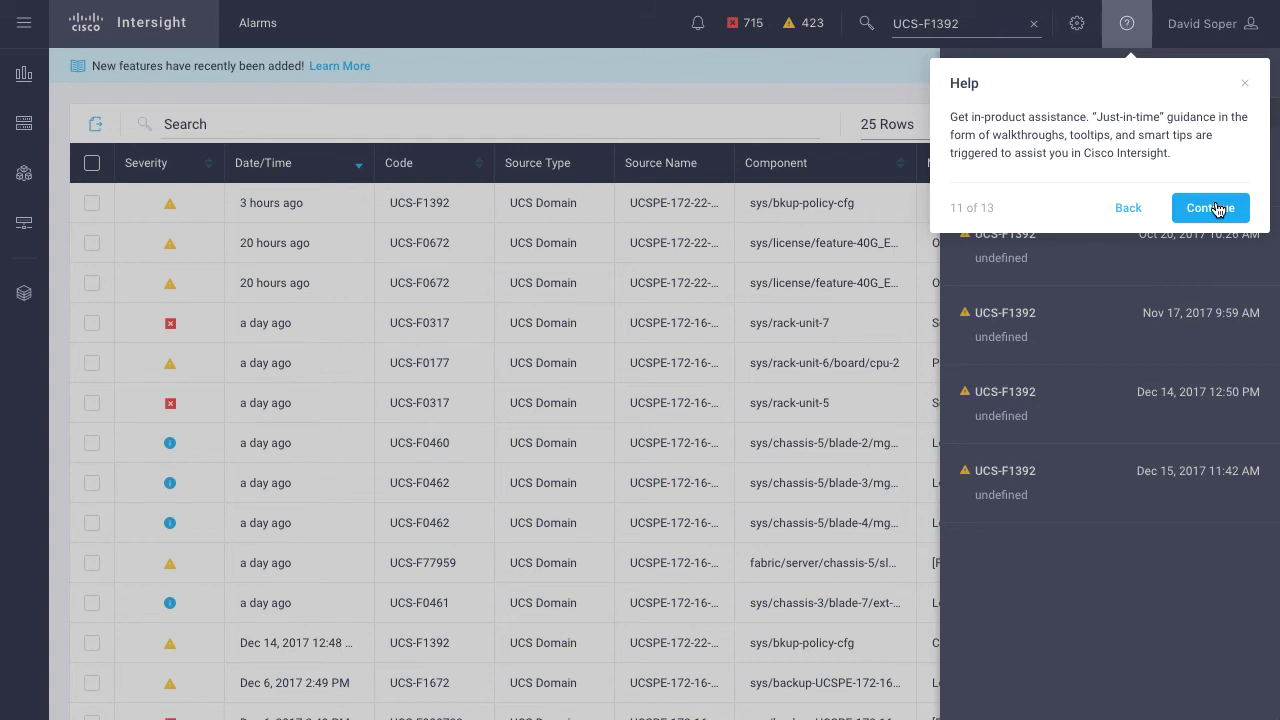
pyautogui.click(1217, 209)
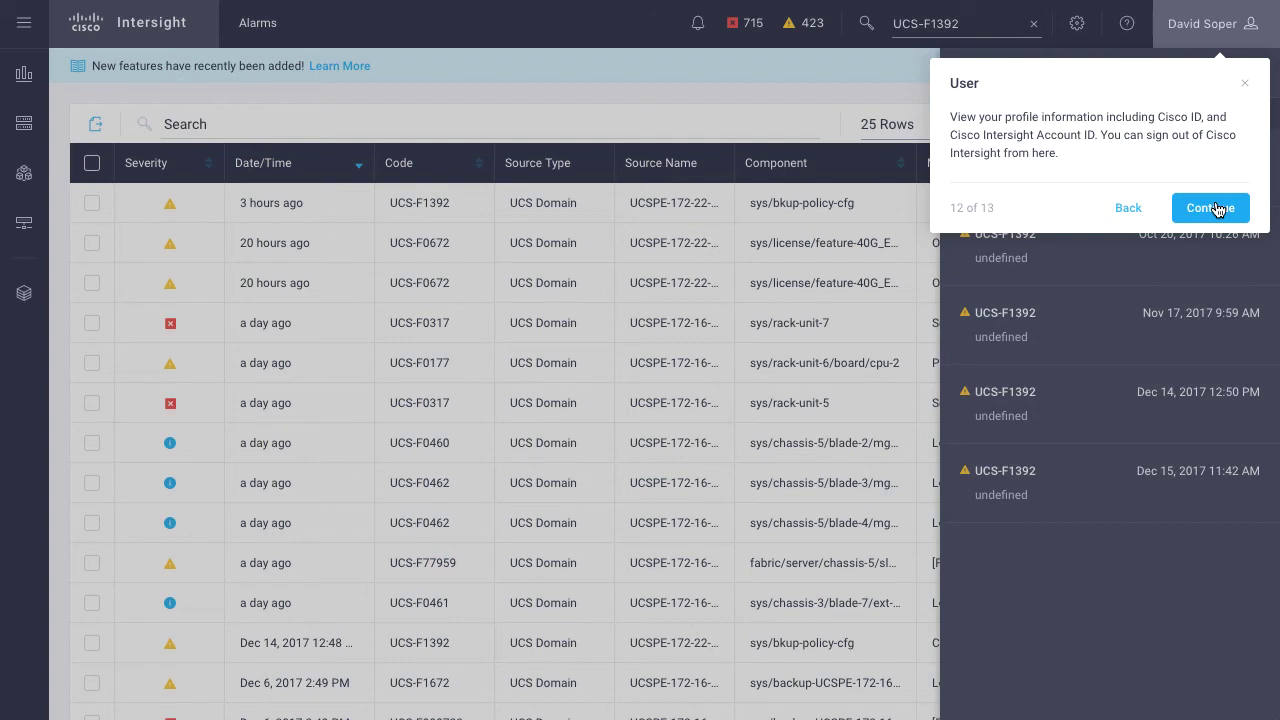
pyautogui.click(1210, 208)
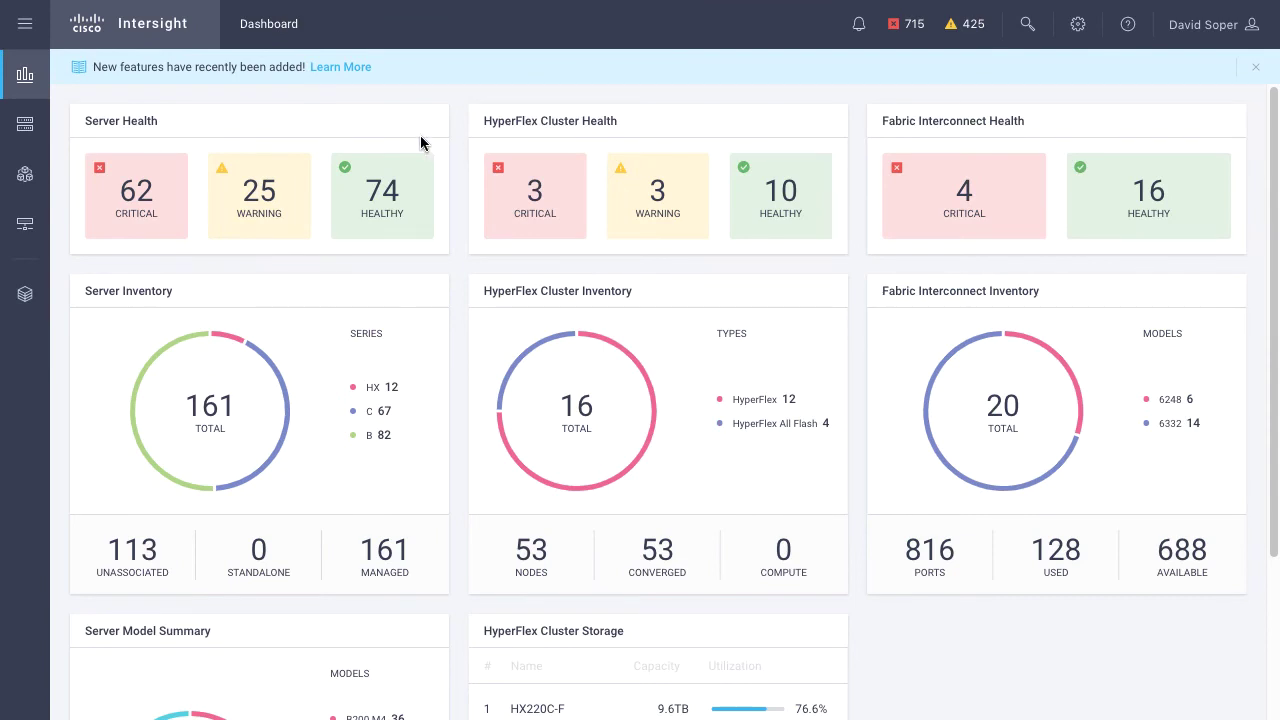
# Open the License page to examine the subscription status and the features of the available tiers
pyautogui.click(1078, 26)
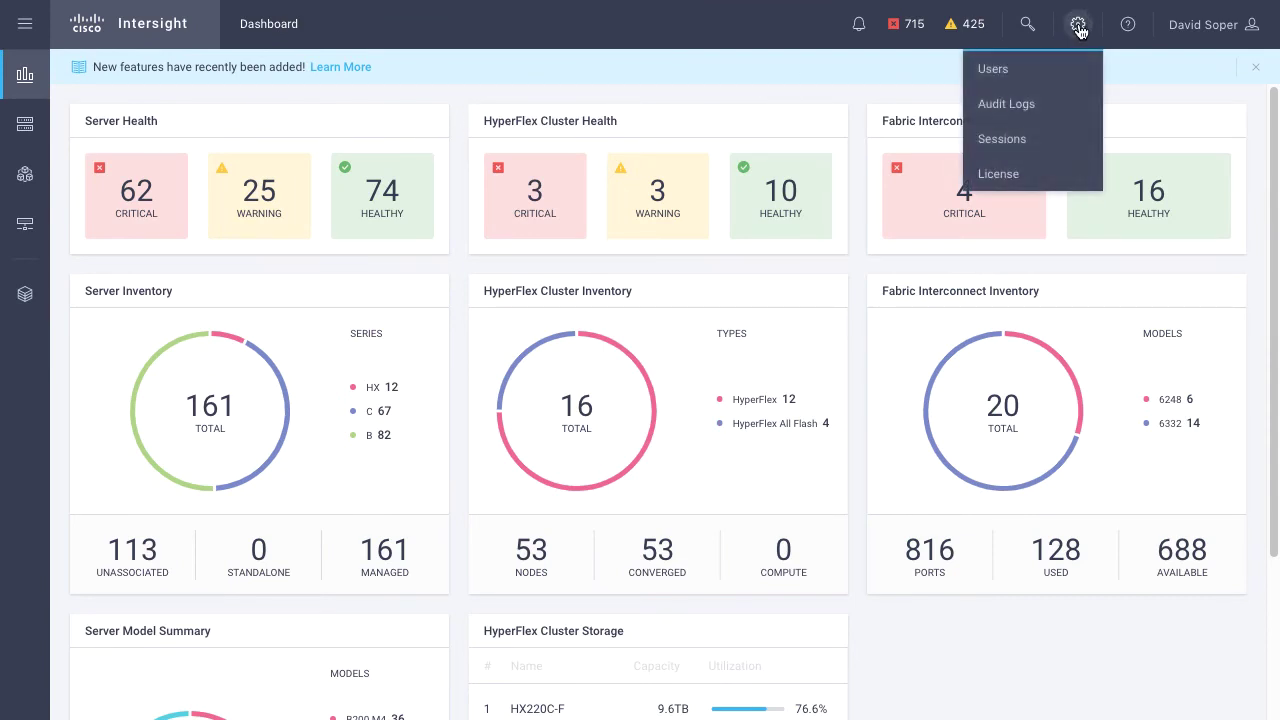
pyautogui.click(1013, 177)
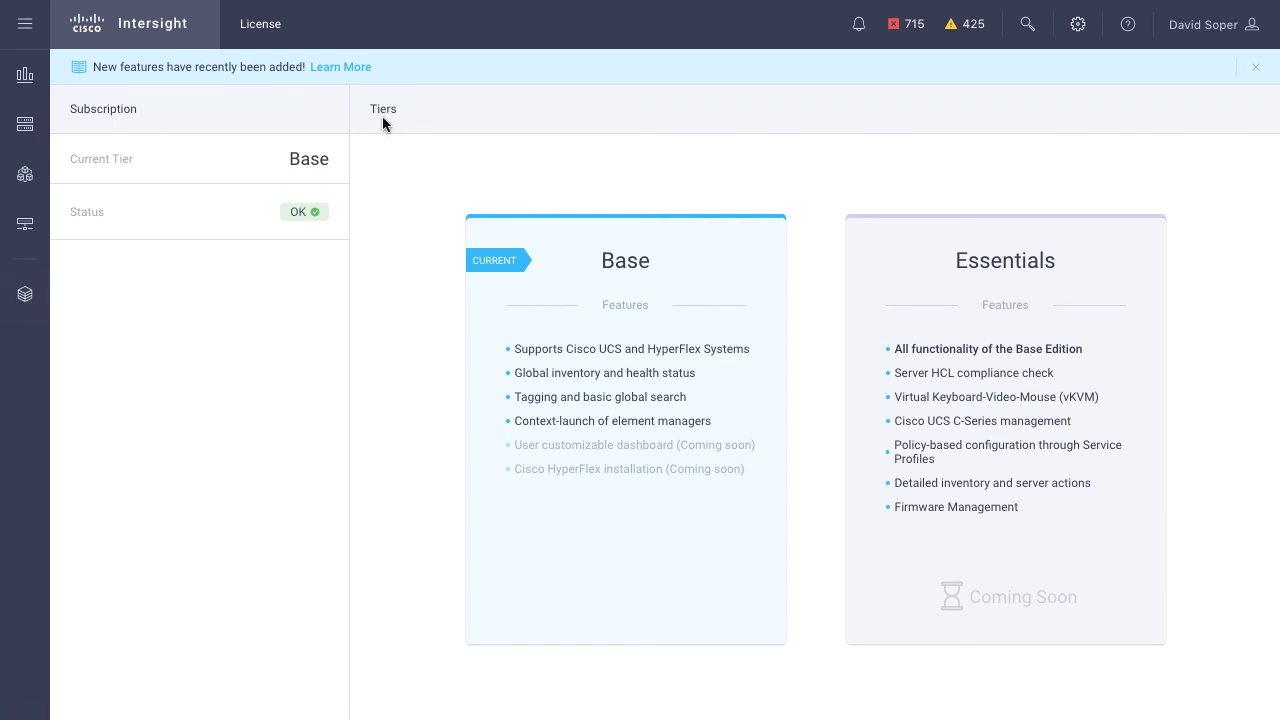
# Launch UCS Manager for SJC18-L12-UCS2 from Intersight's Devices page and bring up the creation options for Service Profiles under Servers
pyautogui.click(26, 297)
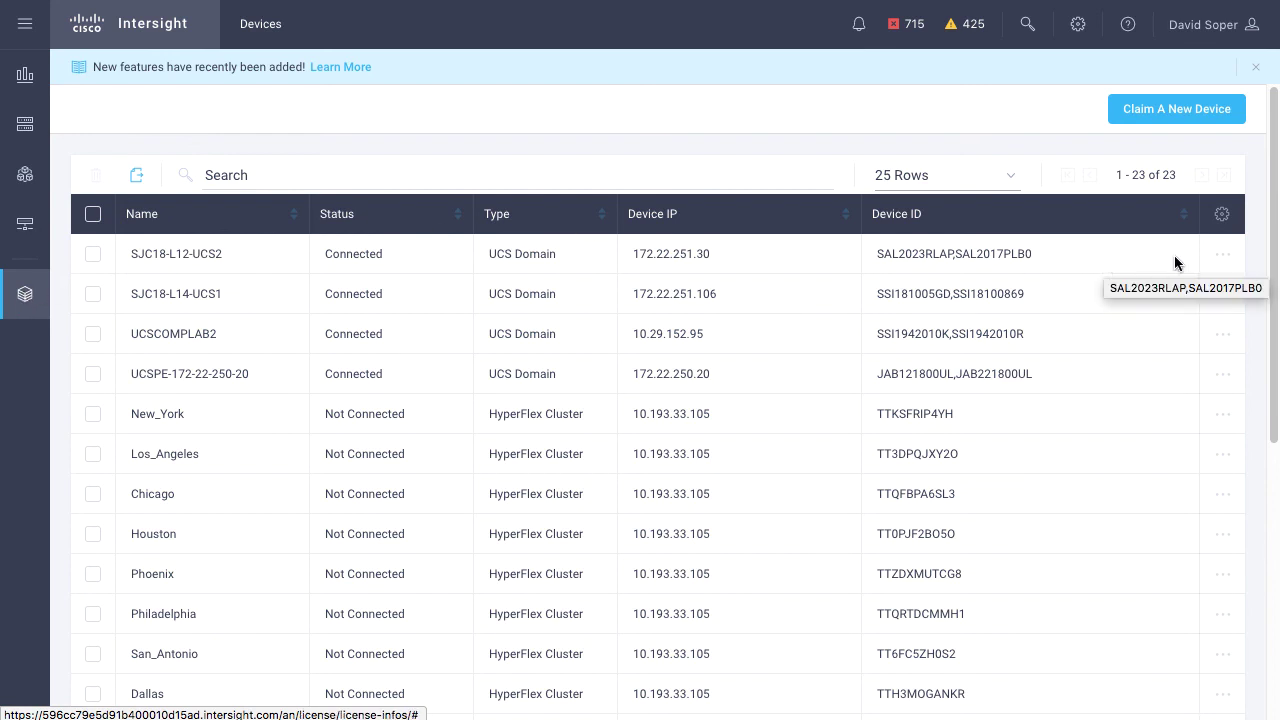
pyautogui.click(1222, 256)
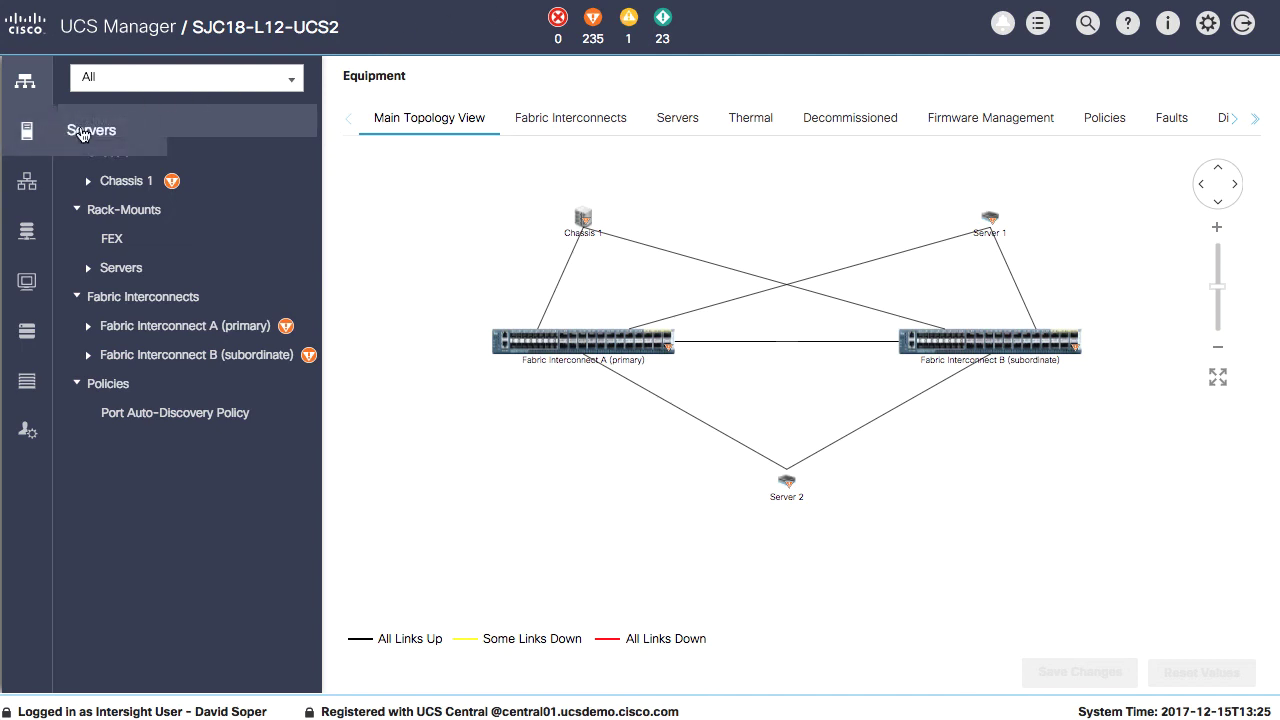
pyautogui.click(82, 134)
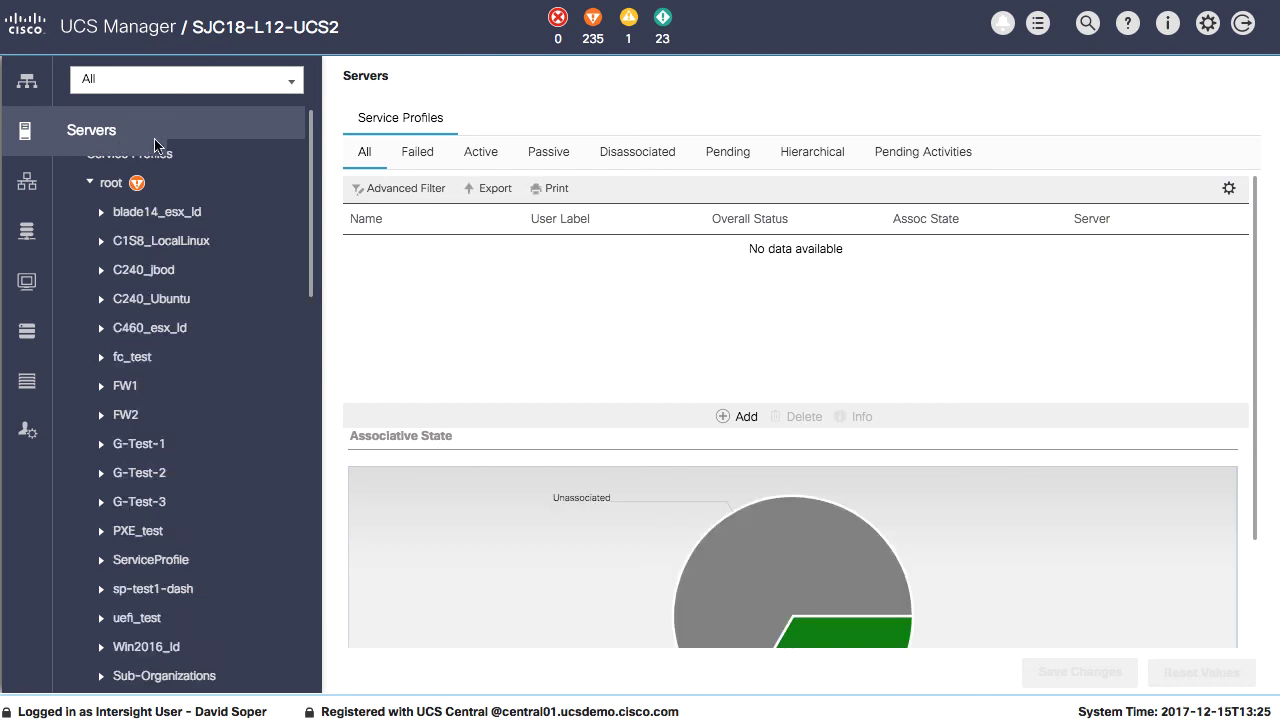
pyautogui.rightClick(172, 156)
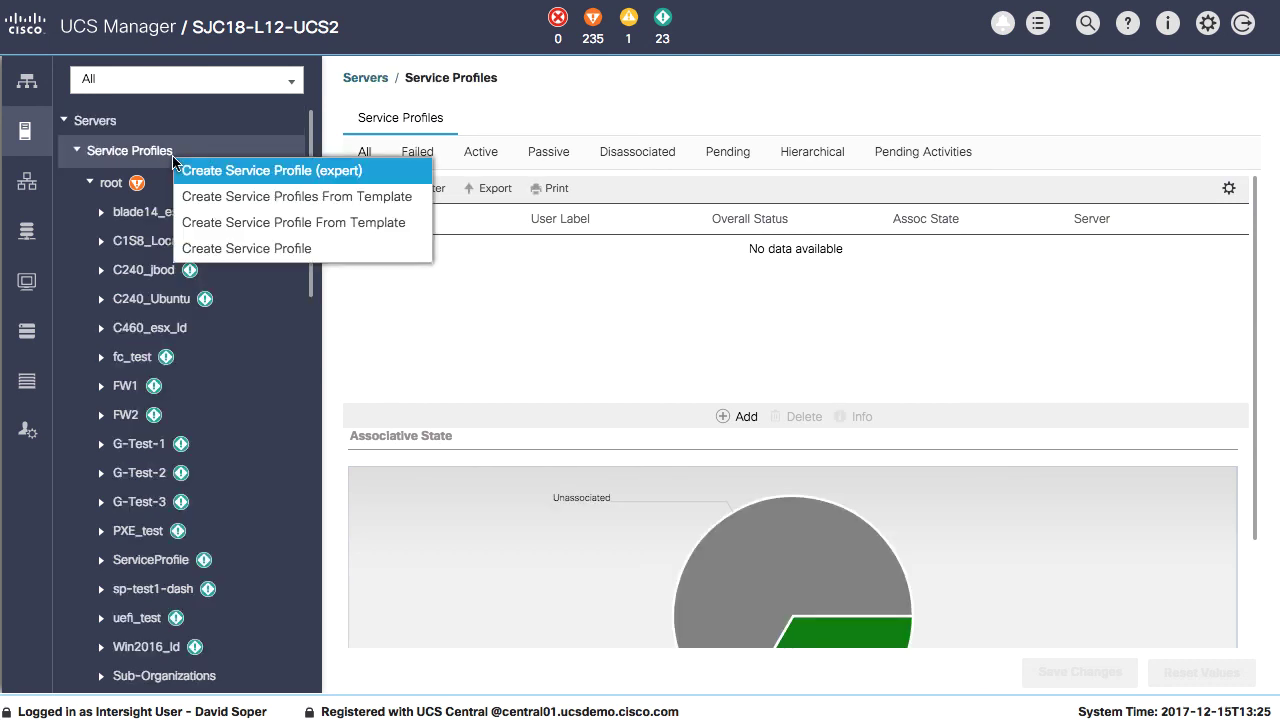